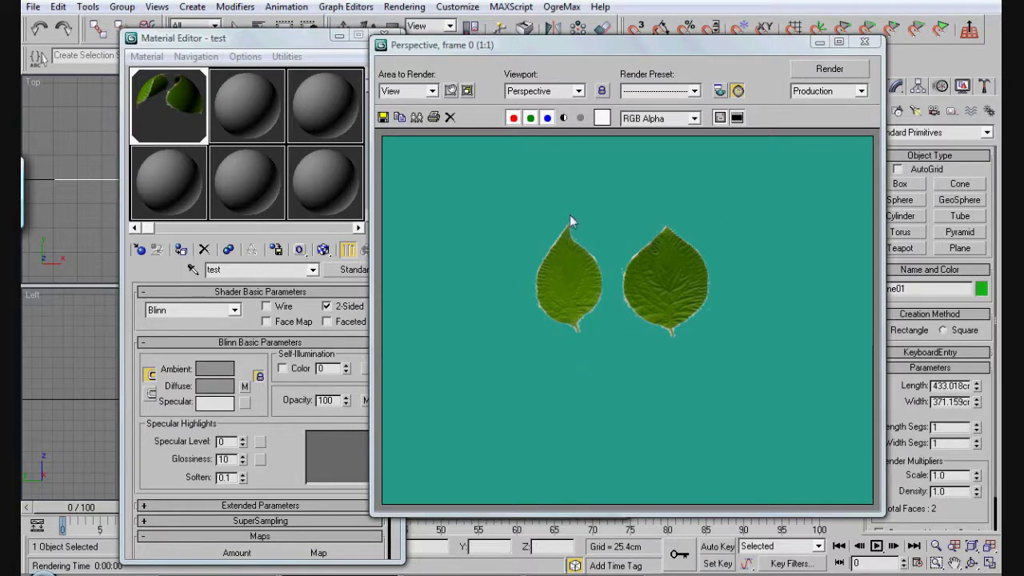
Step: Re-render the leaf plane twice, rotate it to a new angle, and close Environment and Effects
click(864, 44)
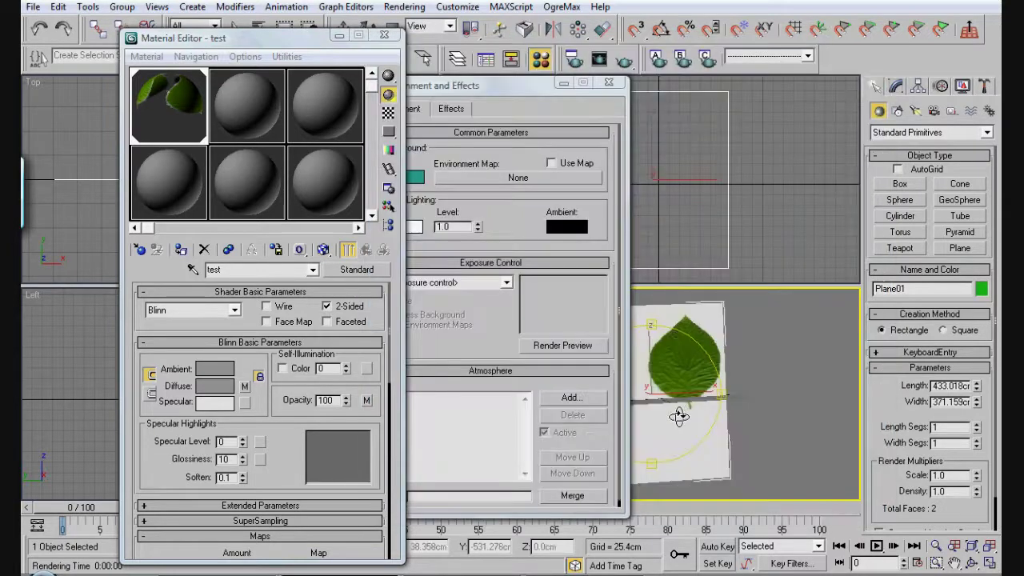
key(shift+q)
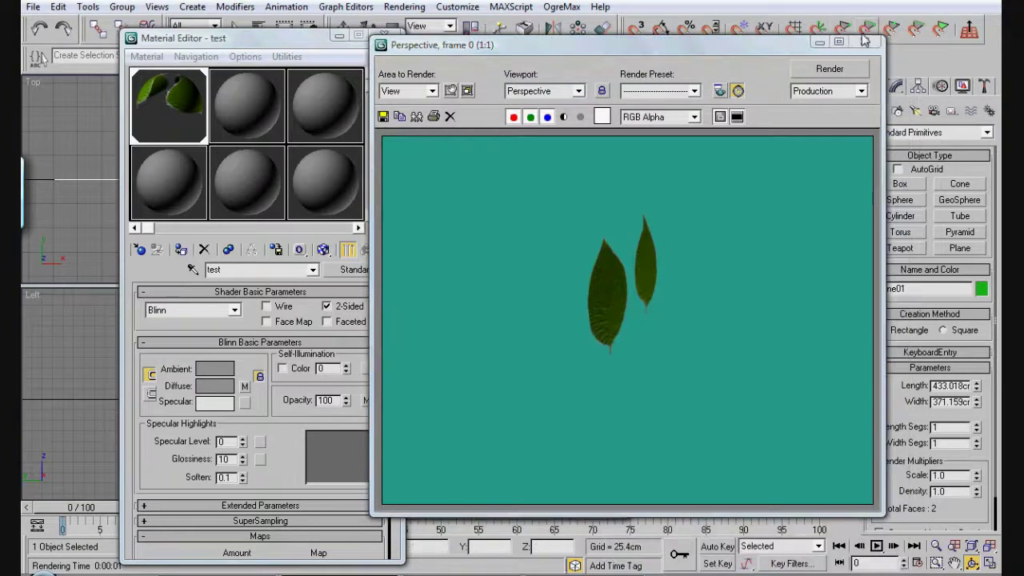
click(865, 43)
key(shift+q)
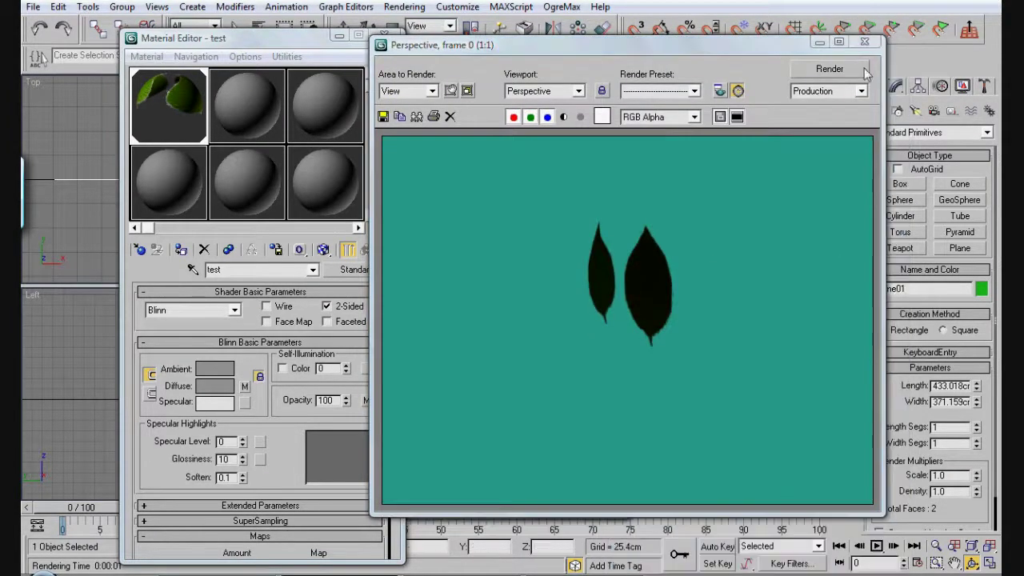
click(865, 42)
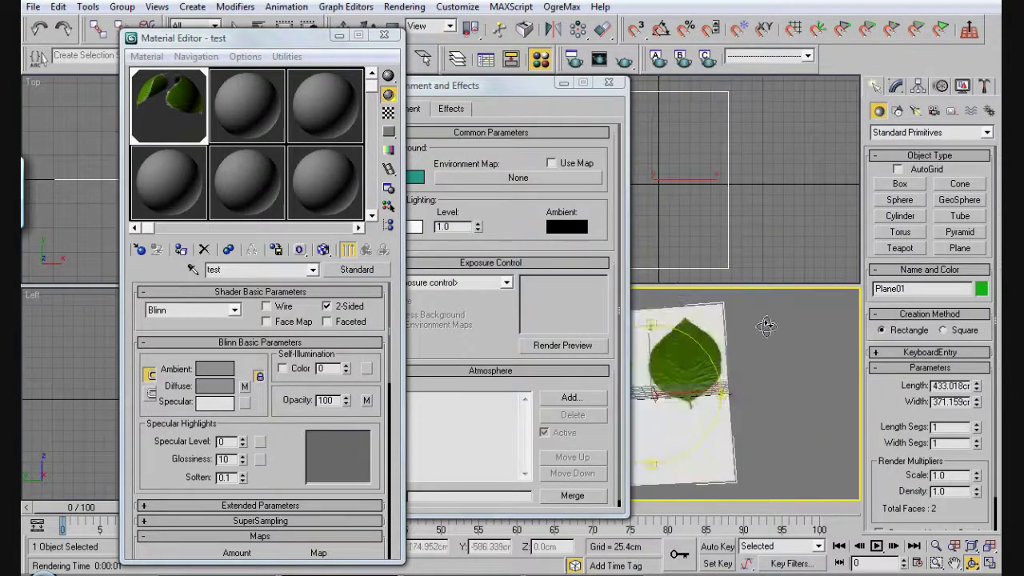
mouse_move(700, 359)
mouse_down()
mouse_move(704, 347)
mouse_move(716, 352)
mouse_up()
click(608, 82)
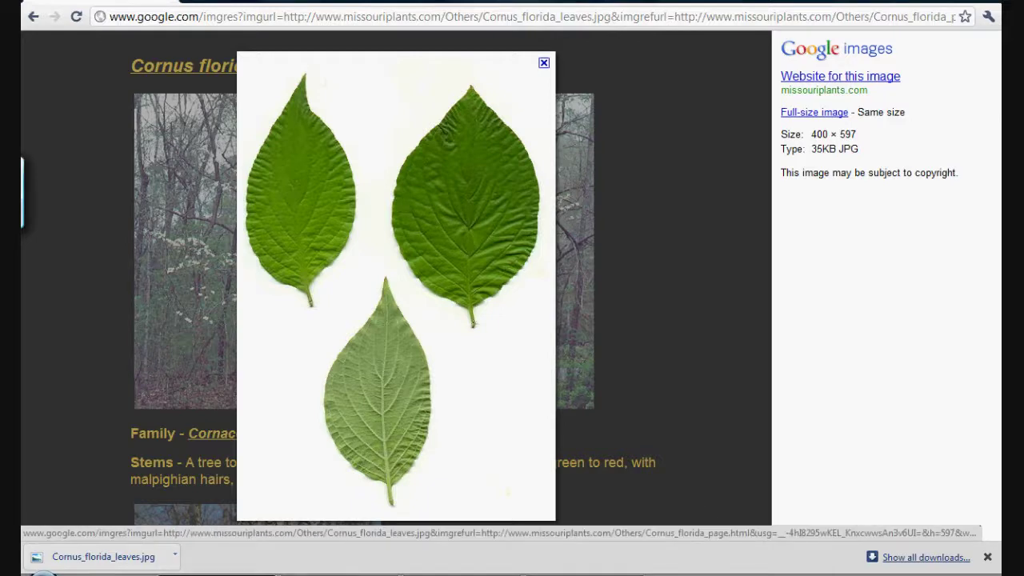
Step: Bring up the save options on the full-size Cornus florida leaves image to download it
right_click(868, 570)
Step: Bucket-fill the white background around the leaves black and brush over leftover white specks in black
click(874, 546)
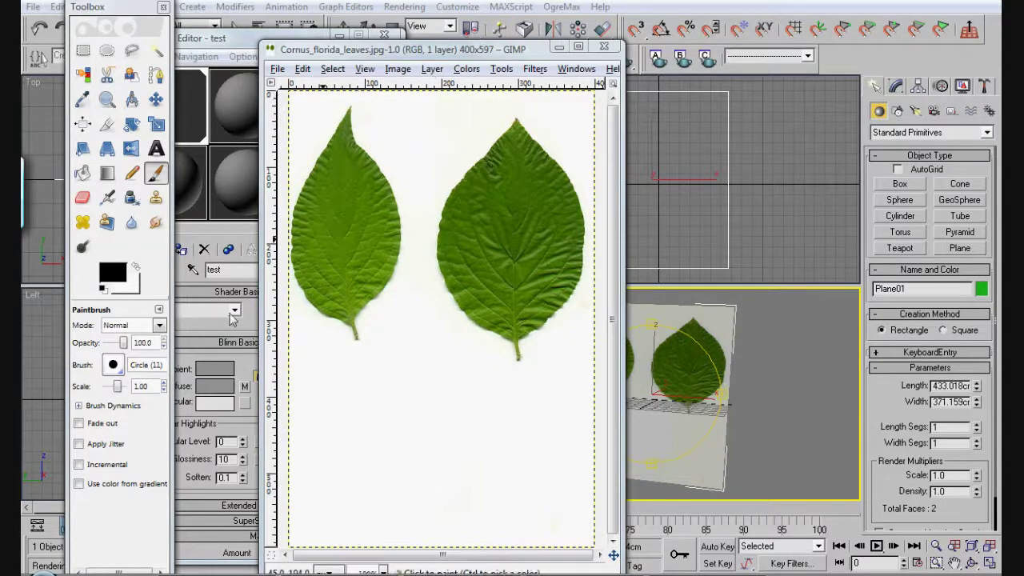
click(82, 172)
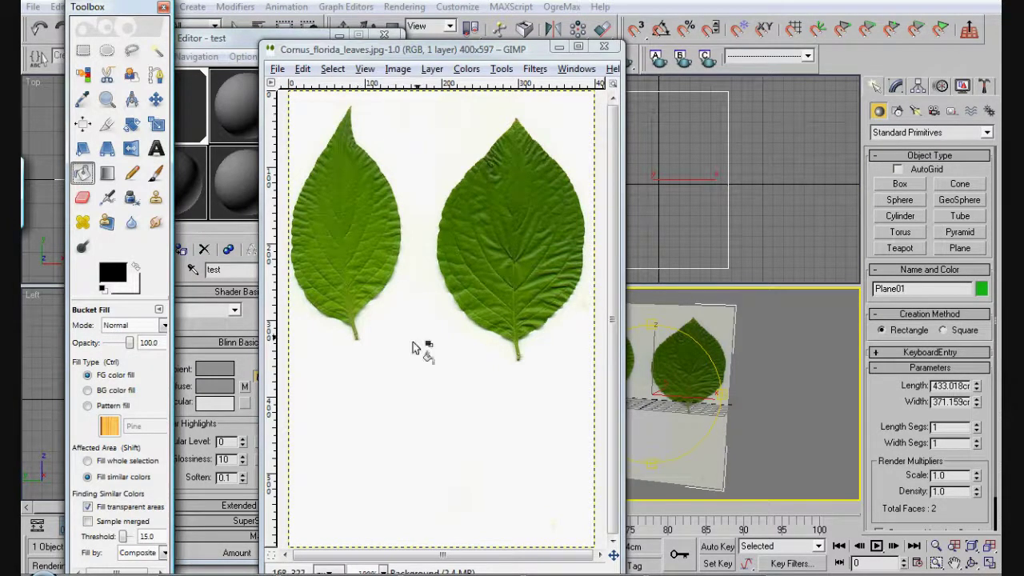
click(468, 374)
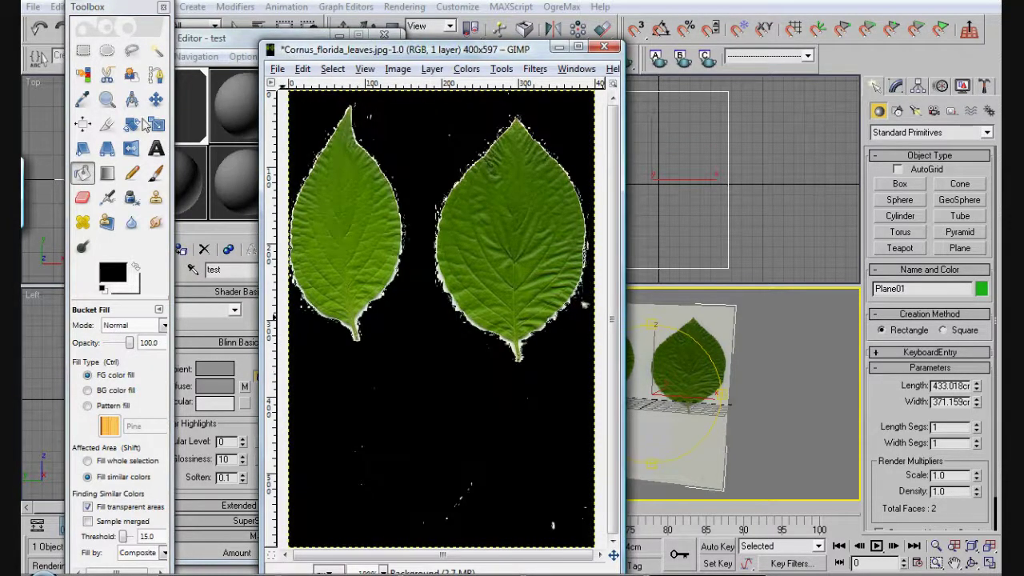
click(156, 172)
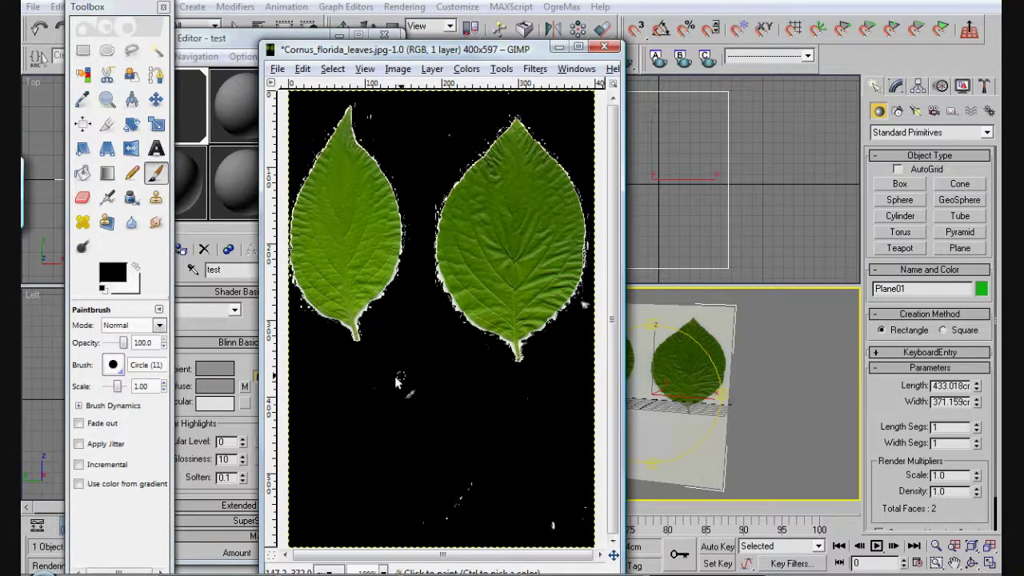
mouse_move(486, 482)
mouse_down()
mouse_move(417, 524)
mouse_move(460, 490)
mouse_up()
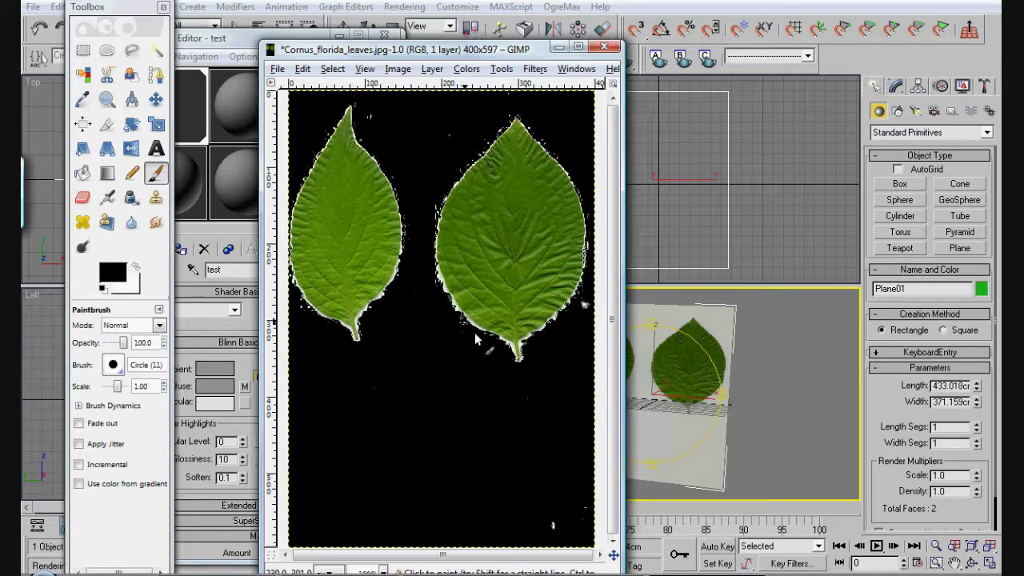
drag(552, 478, 556, 556)
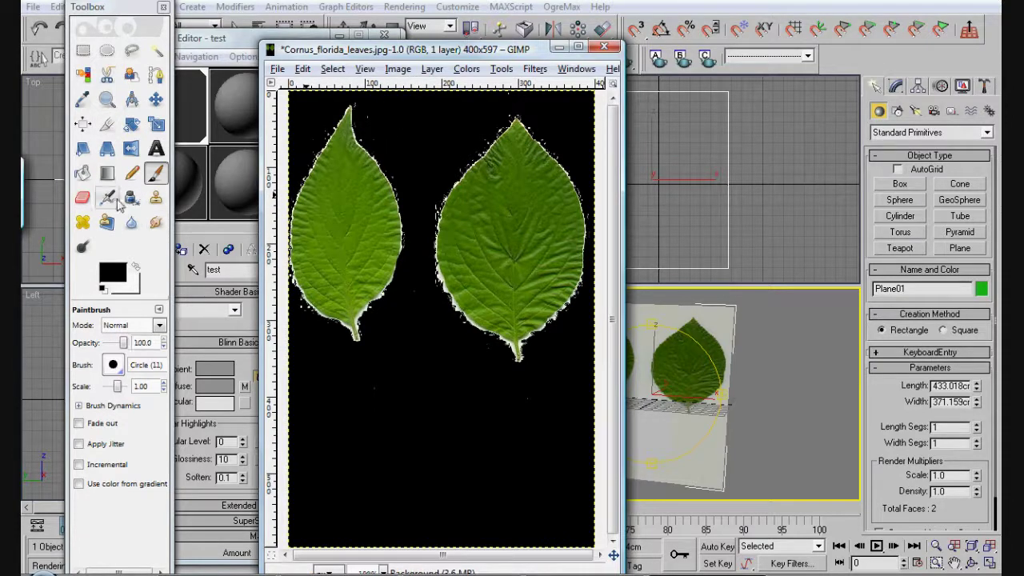
Step: Trace a freehand selection around the outline of the left leaf
click(132, 50)
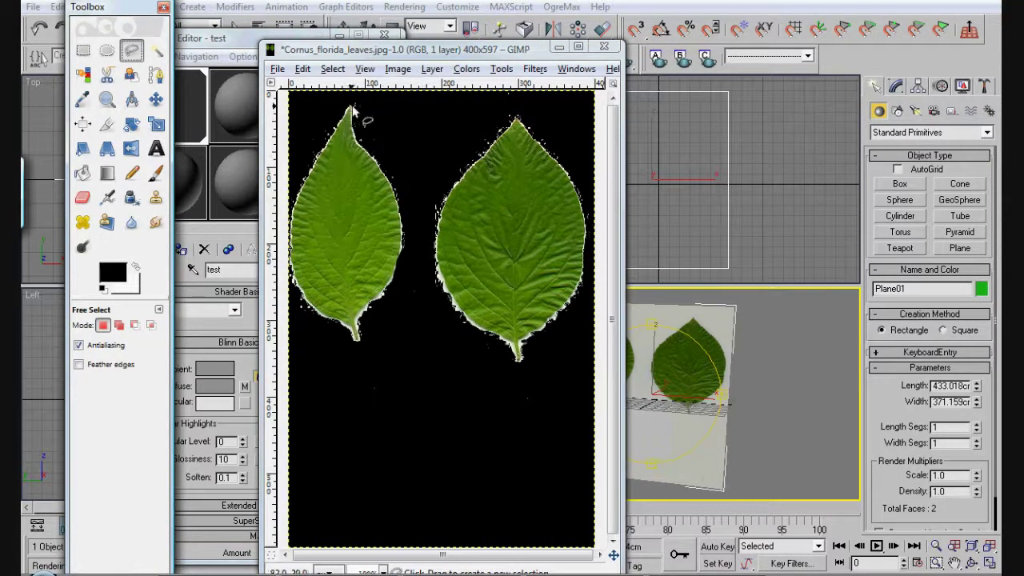
mouse_move(350, 108)
mouse_down()
mouse_move(295, 201)
mouse_move(291, 234)
mouse_move(308, 297)
mouse_move(345, 320)
mouse_move(325, 323)
mouse_move(370, 332)
mouse_up()
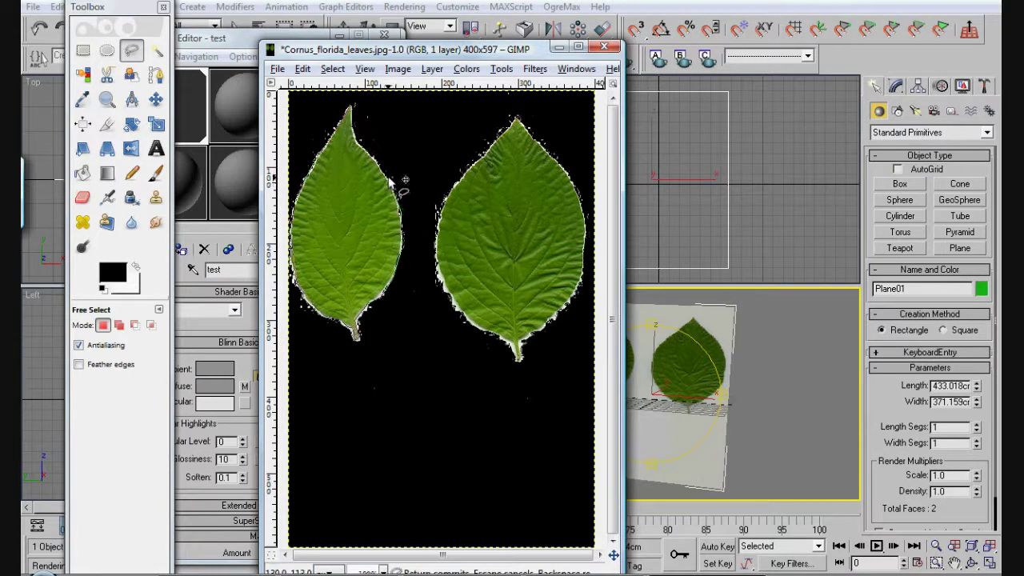
click(348, 108)
Step: Fill the selected left leaf white, then lasso the right leaf and fill it white
key(Delete)
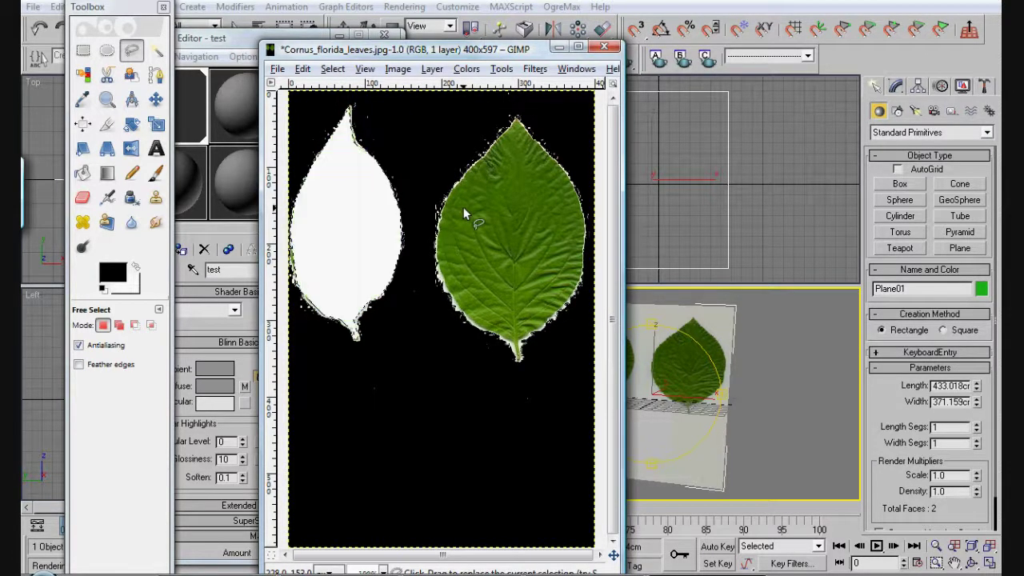
click(83, 50)
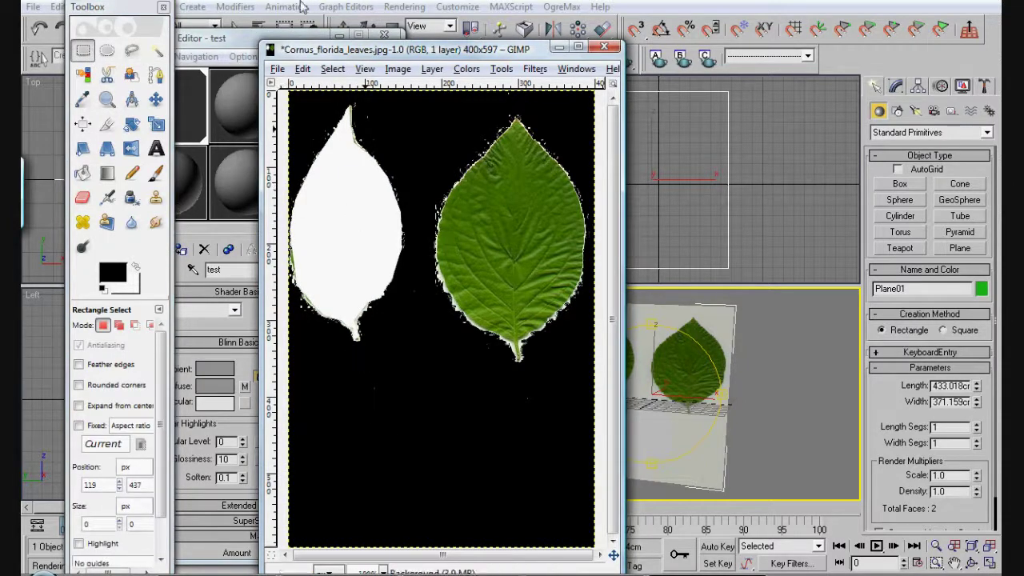
click(132, 50)
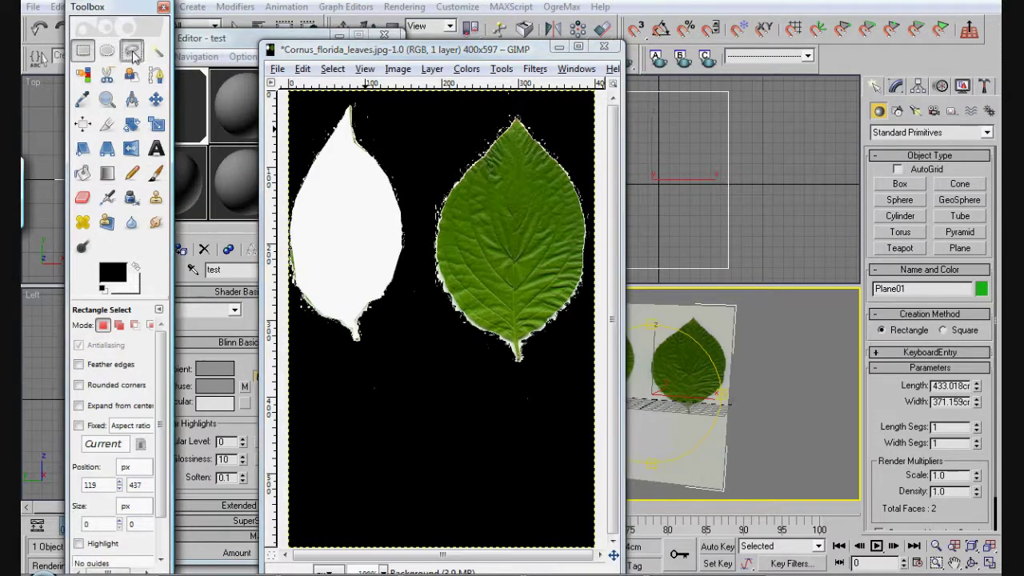
click(519, 346)
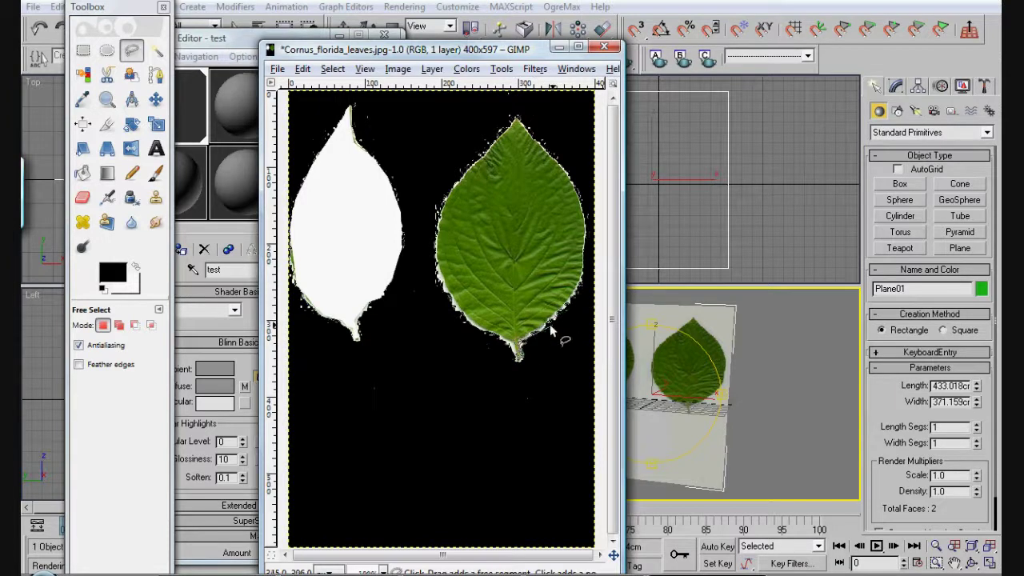
mouse_move(549, 329)
mouse_down()
mouse_move(579, 289)
mouse_move(583, 210)
mouse_move(566, 170)
mouse_move(517, 119)
mouse_move(439, 211)
mouse_move(437, 247)
mouse_move(453, 251)
mouse_move(475, 326)
mouse_move(495, 327)
mouse_move(485, 329)
mouse_move(519, 358)
mouse_up()
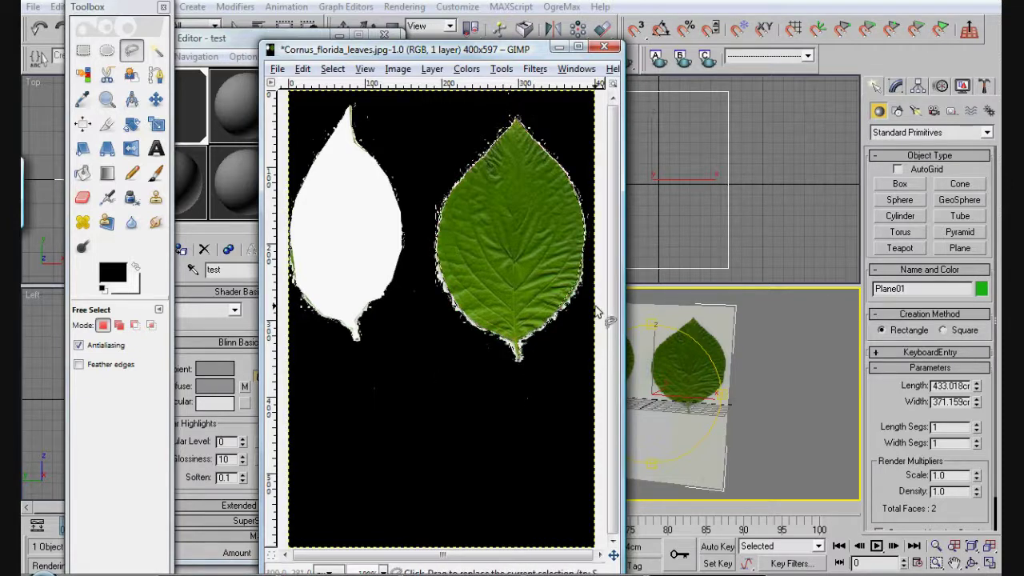
key(Delete)
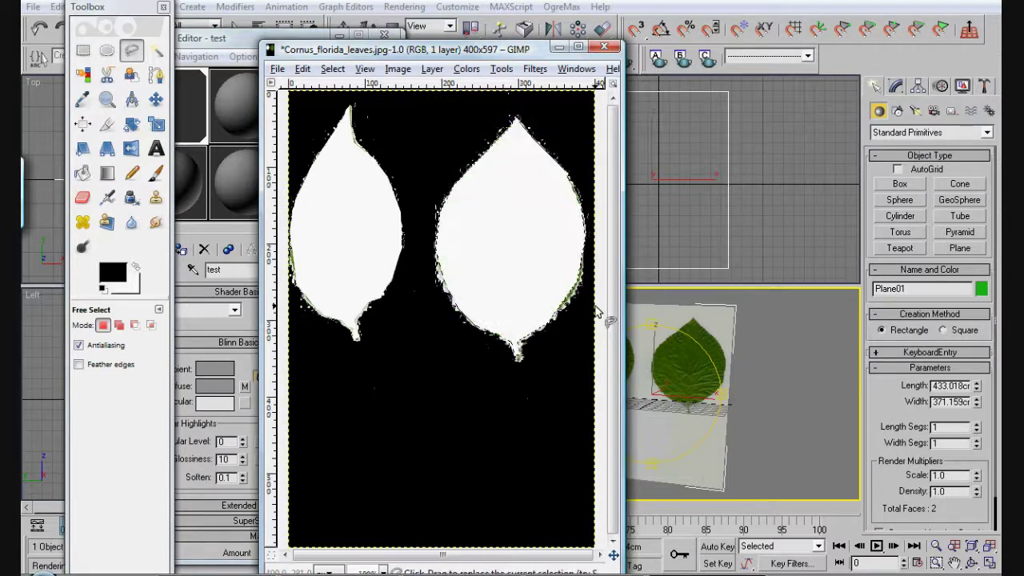
Step: Clear the selection and paint white over dark notches along both leaves' edges
click(83, 51)
click(531, 416)
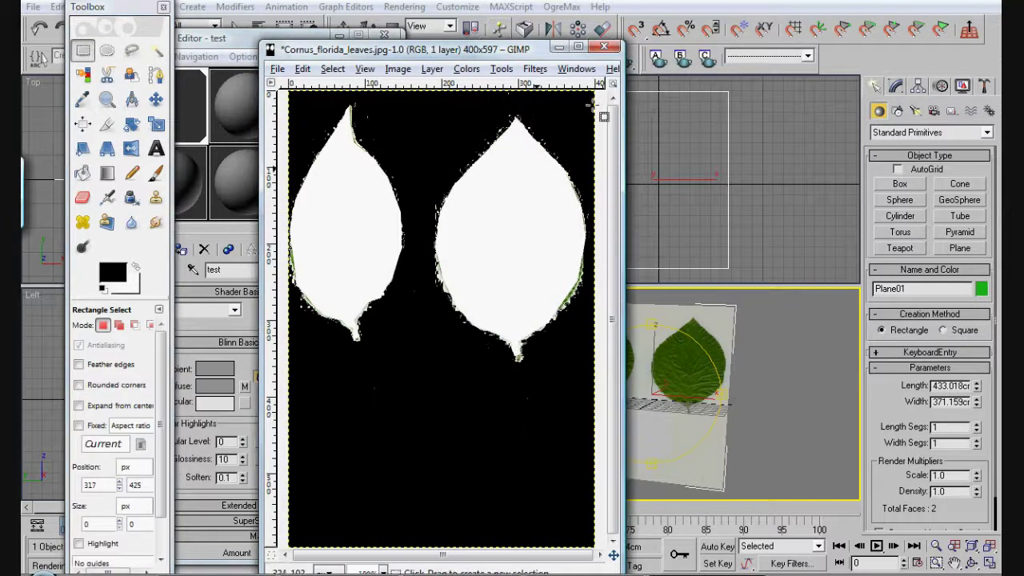
click(156, 173)
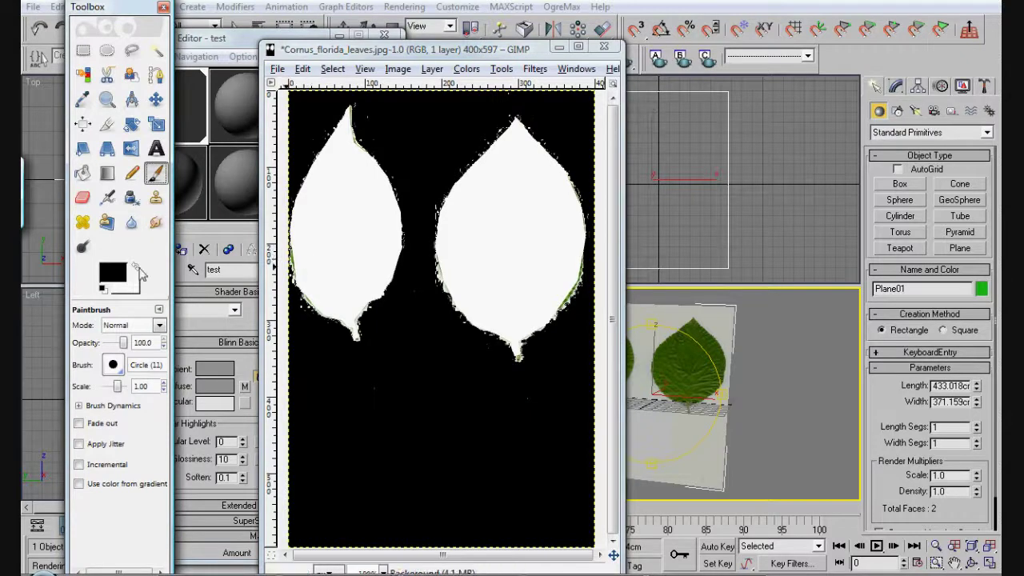
click(137, 265)
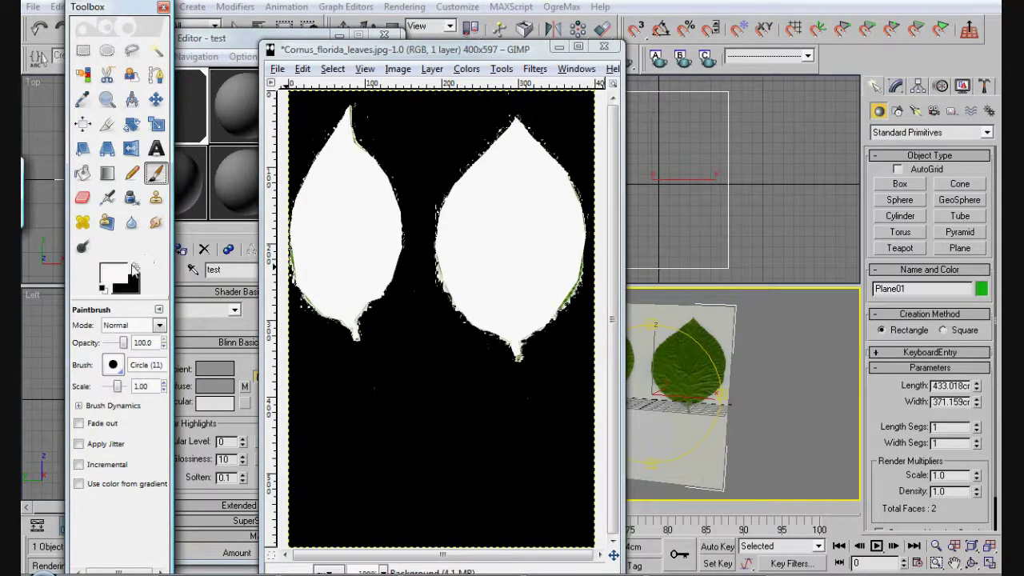
mouse_move(291, 253)
mouse_down()
mouse_move(296, 279)
mouse_move(292, 246)
mouse_up()
mouse_move(518, 300)
mouse_down()
mouse_move(557, 307)
mouse_move(576, 265)
mouse_move(567, 303)
mouse_up()
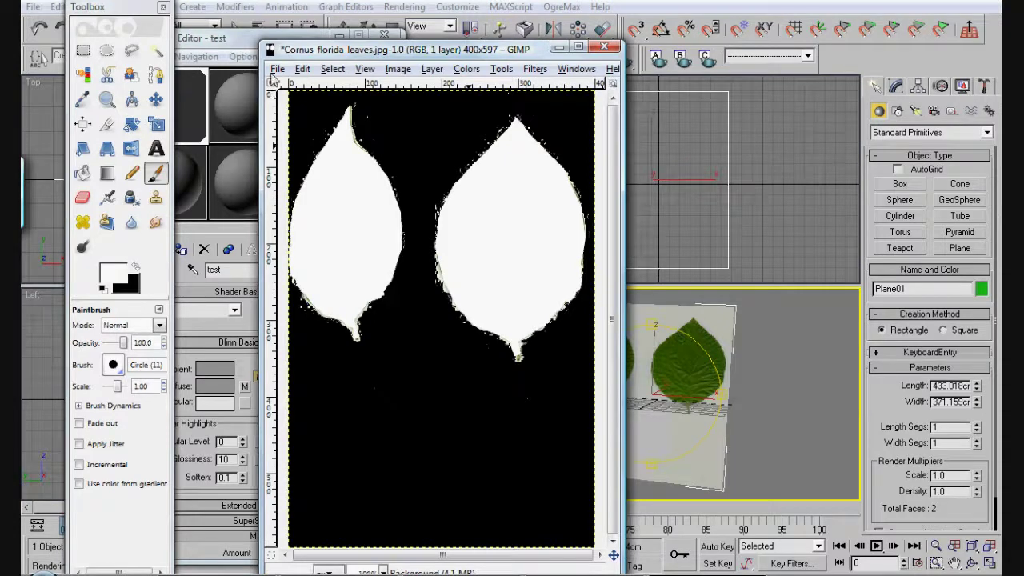
Step: Save the black-and-white mask as opacity.jpg
click(277, 69)
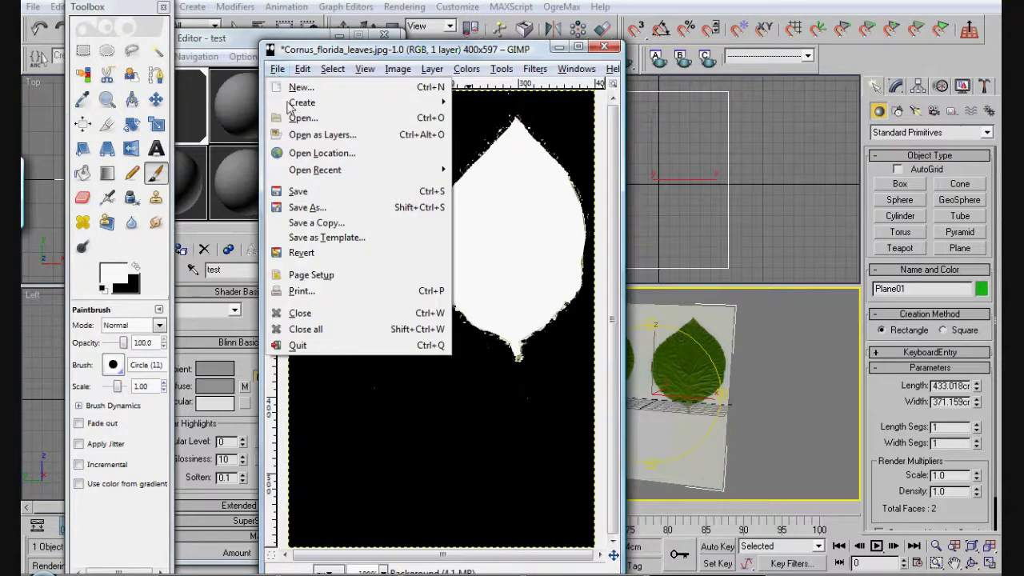
click(312, 209)
text(op)
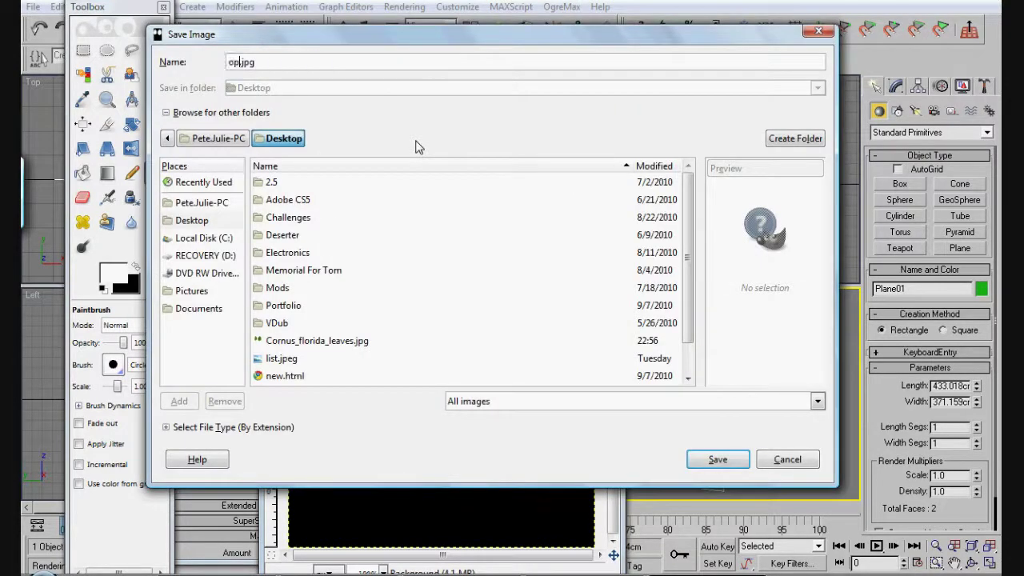
text(acity)
key(Return)
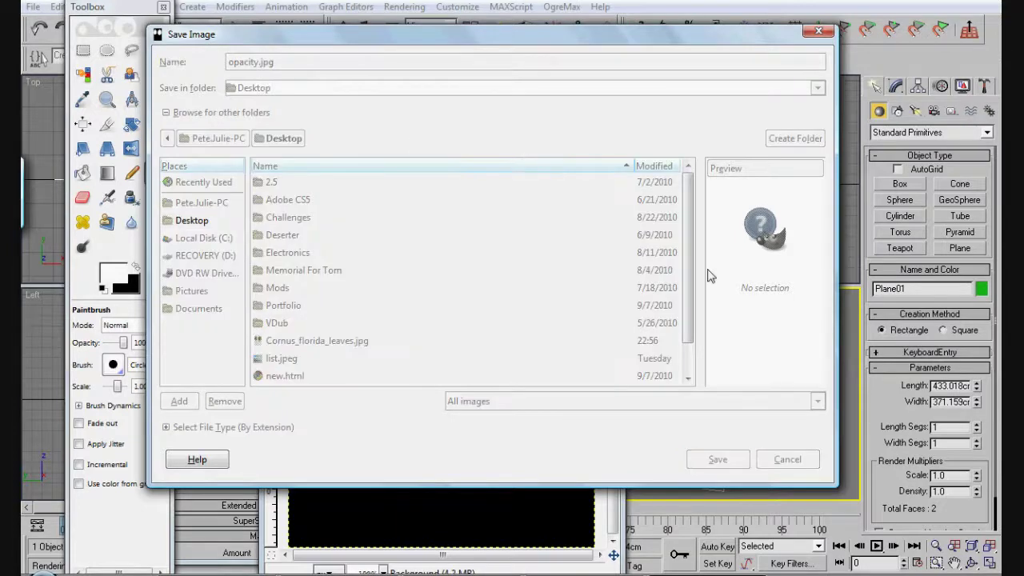
click(242, 273)
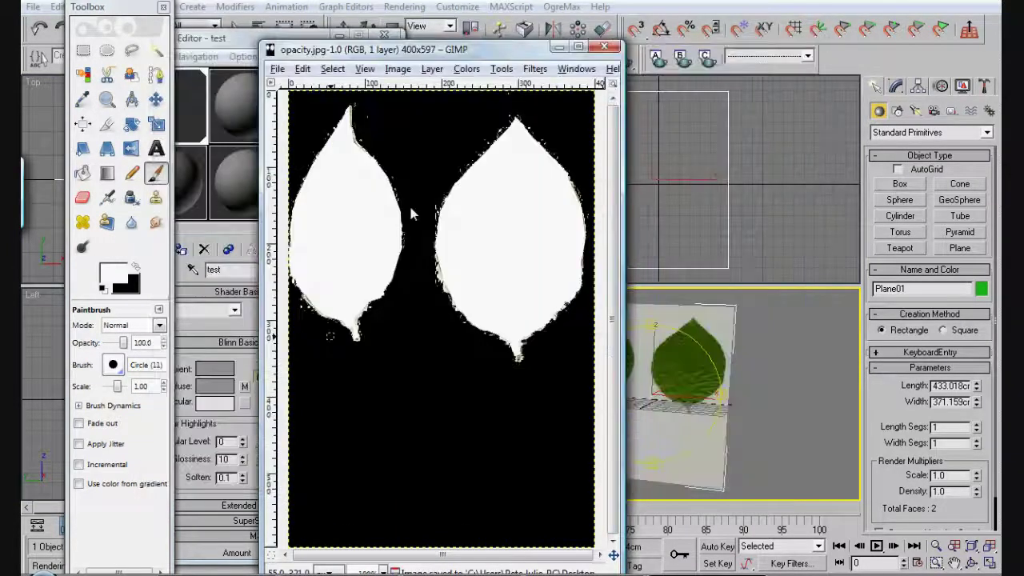
Step: Assign an unused Material Editor sample slot to the leaf plane in 3ds Max
click(216, 40)
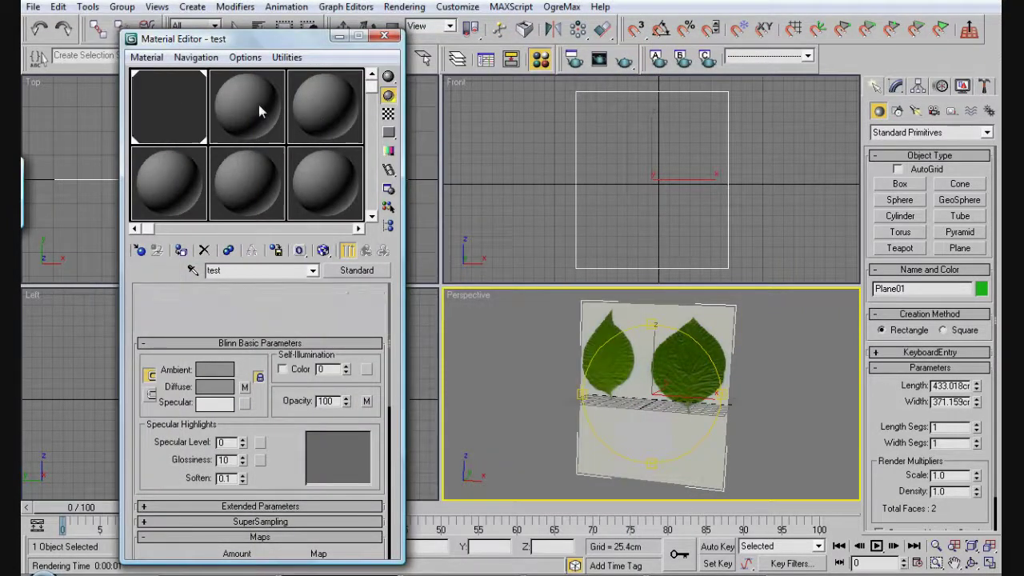
click(259, 104)
click(181, 251)
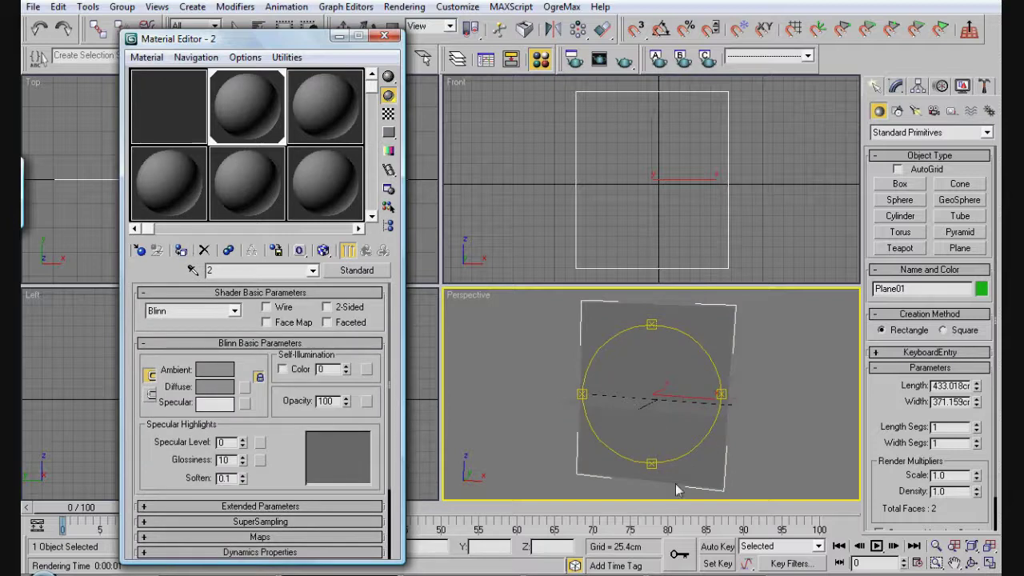
Step: Load Cornus_florida_leaves.jpg as a Bitmap in the material's Diffuse colour map
drag(650, 356, 665, 370)
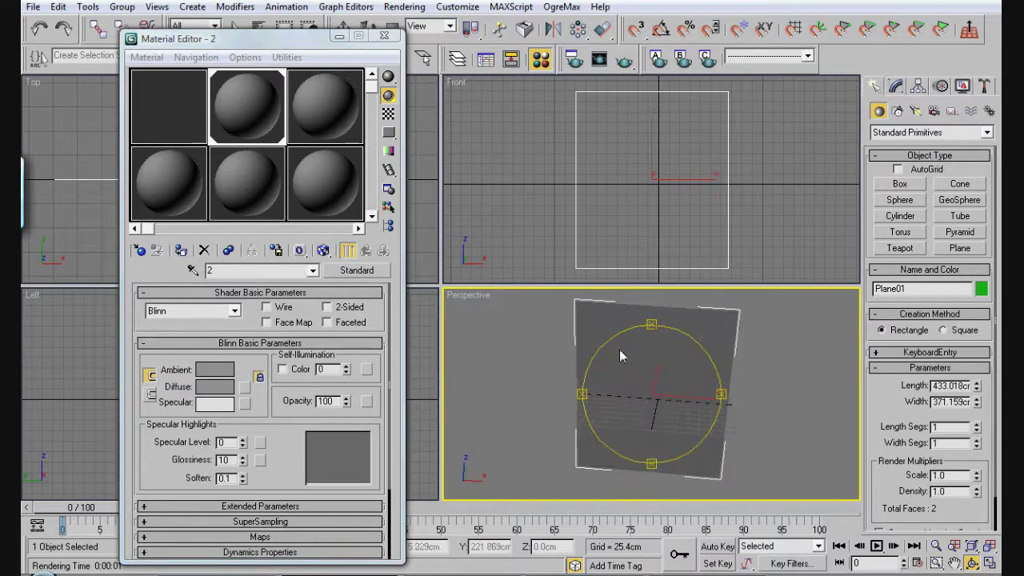
click(189, 259)
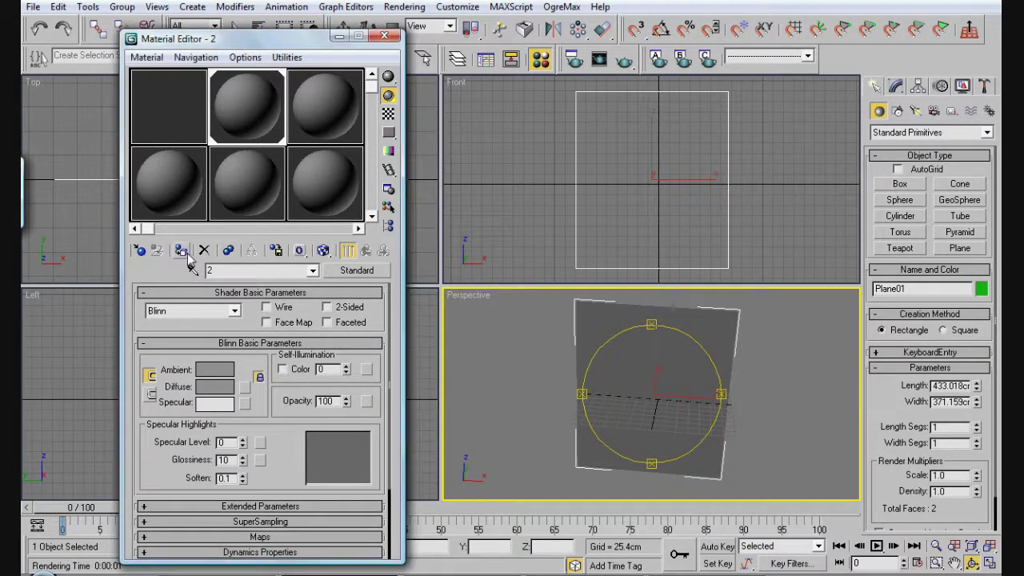
drag(646, 329, 520, 459)
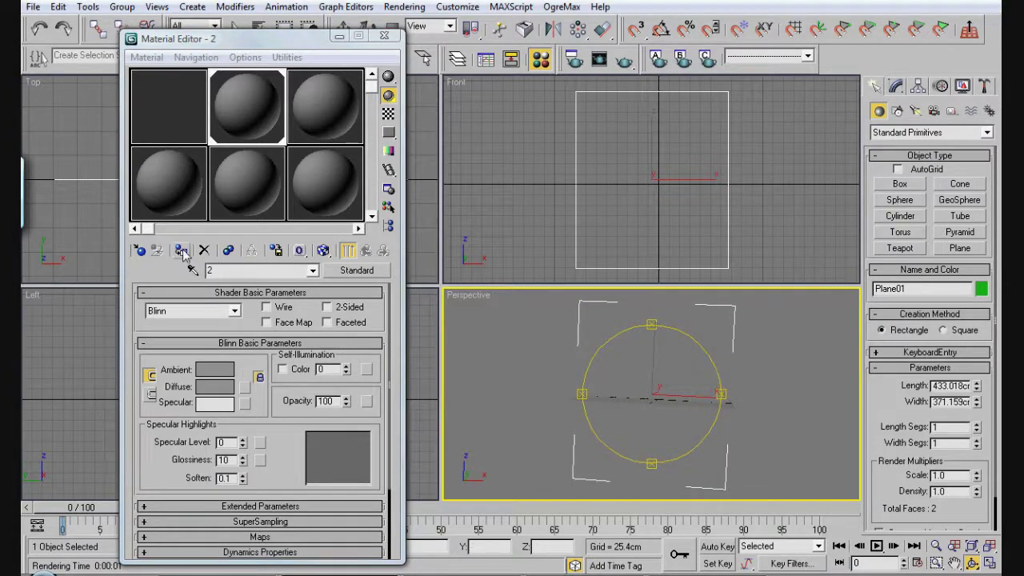
click(244, 387)
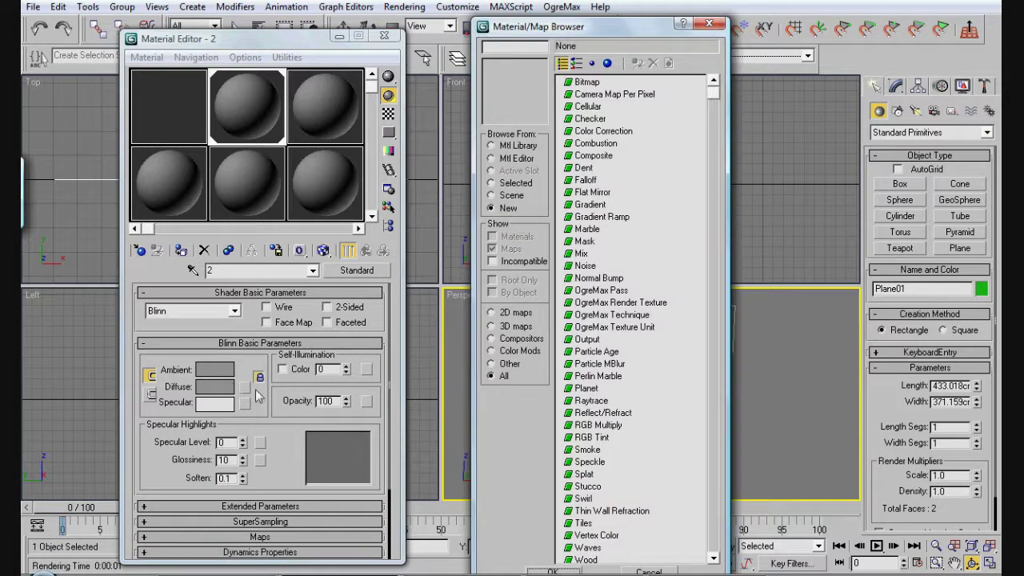
double_click(592, 82)
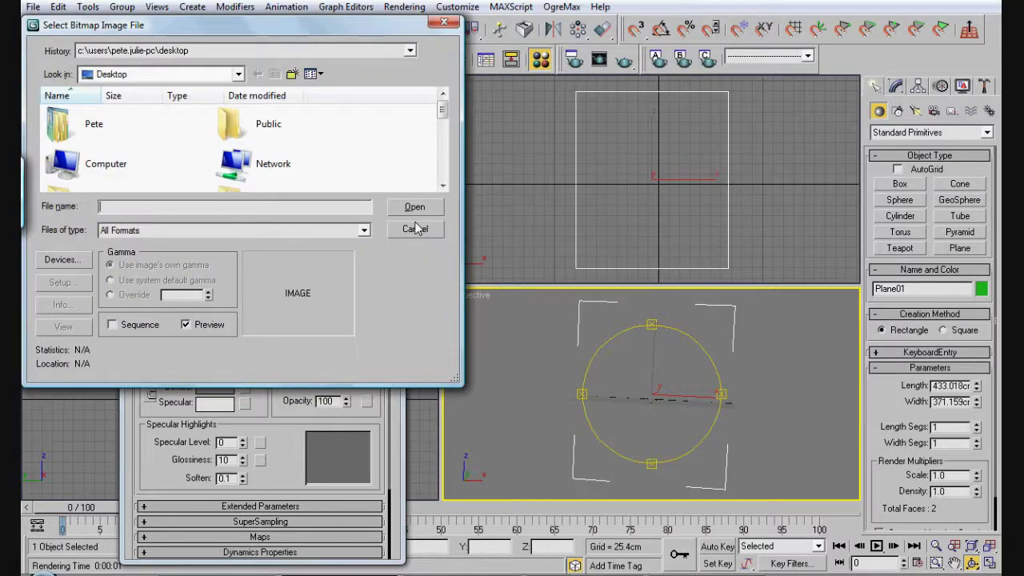
text(flo)
key(BackSpace)
key(BackSpace)
drag(443, 113, 446, 130)
scroll(352, 152, down, 3)
double_click(352, 156)
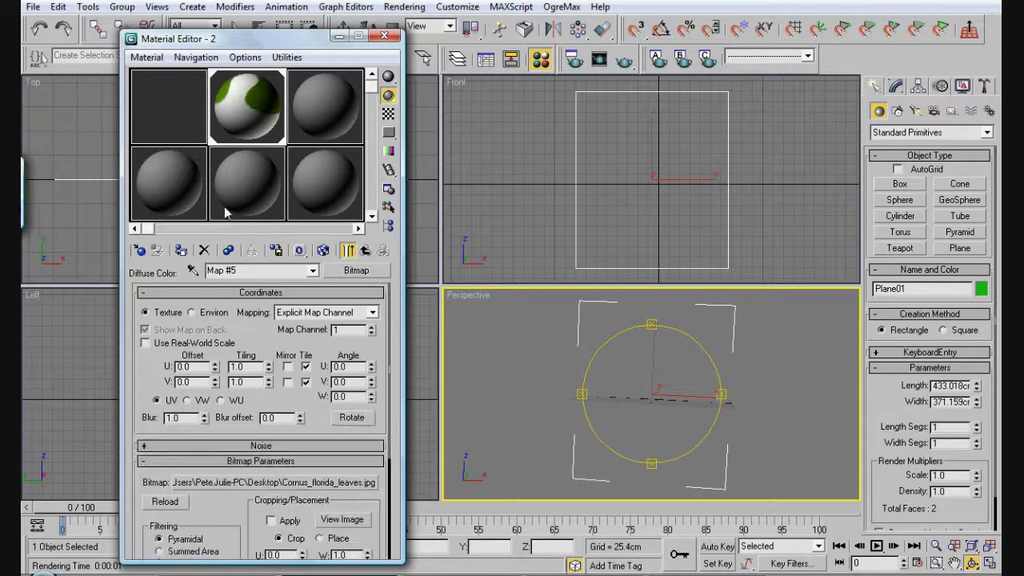
Step: Show the leaf texture on the plane in the viewport and return to the parent material
click(323, 251)
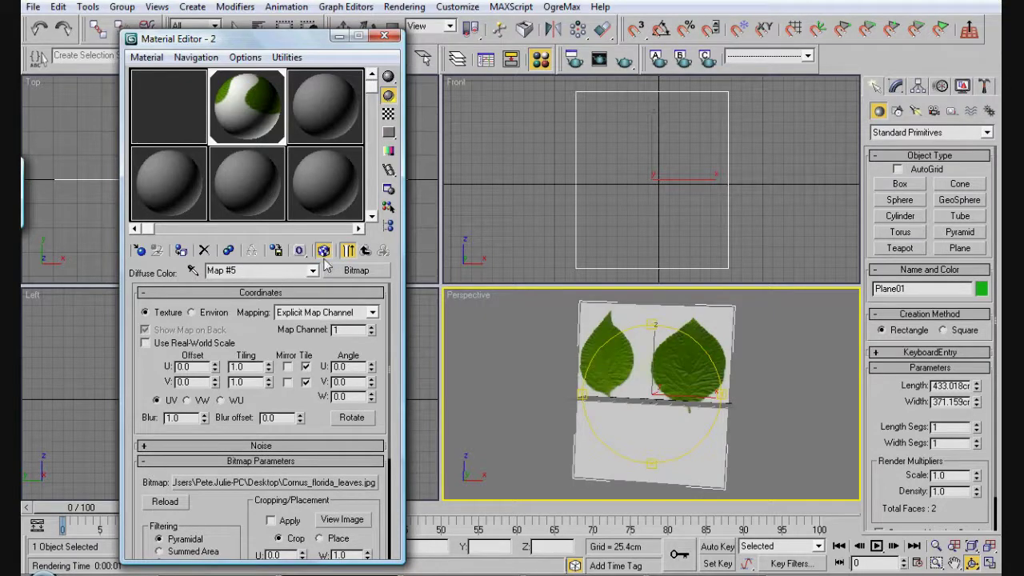
click(301, 272)
click(365, 250)
Step: Make the leaf material 2-Sided
drag(549, 368, 715, 424)
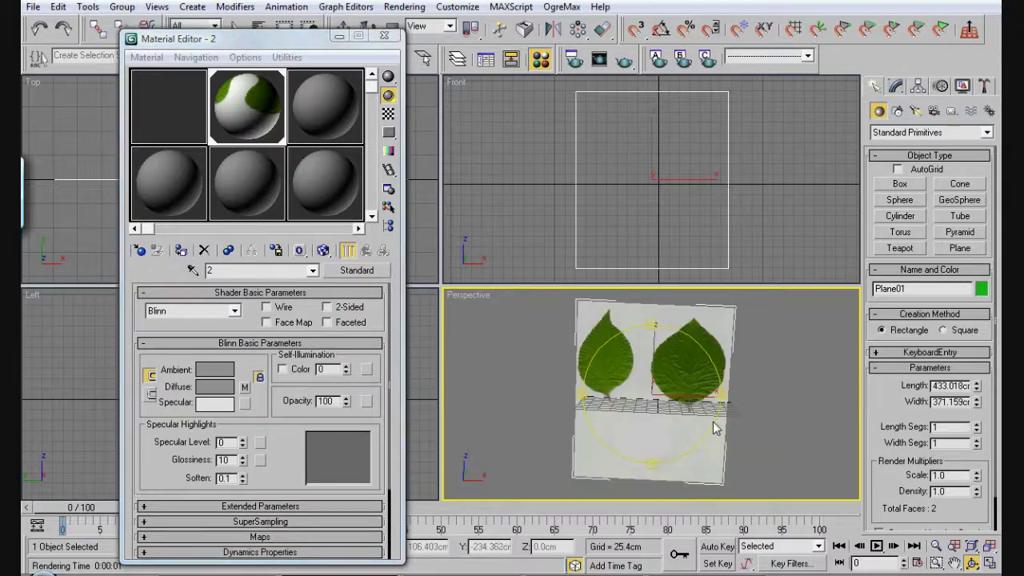
click(335, 318)
click(326, 307)
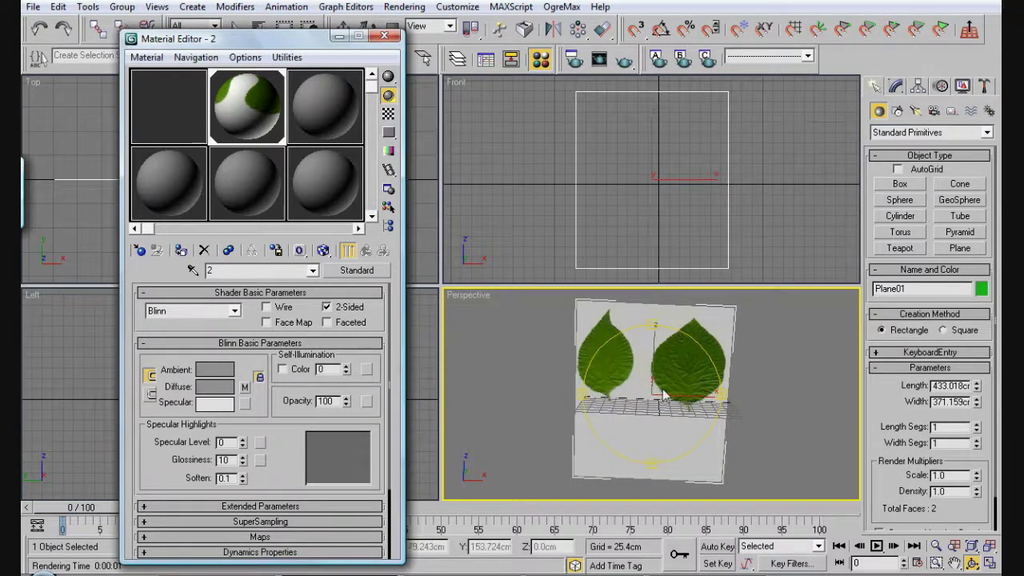
mouse_move(664, 393)
mouse_down()
mouse_move(501, 389)
mouse_move(672, 404)
mouse_up()
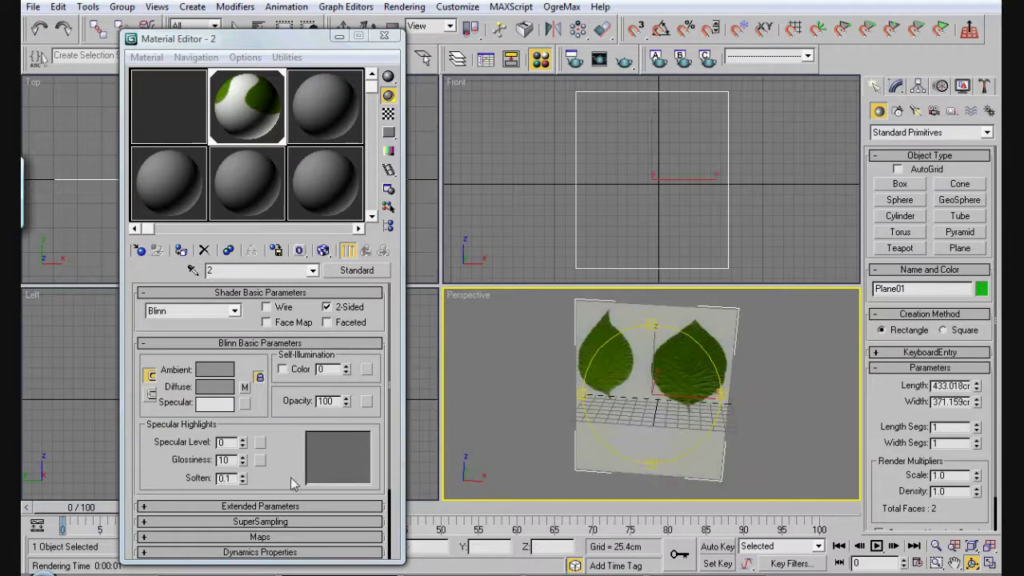
Step: Enable the Opacity map channel and load opacity.jpg into it as a Bitmap
scroll(280, 481, down, 2)
click(272, 496)
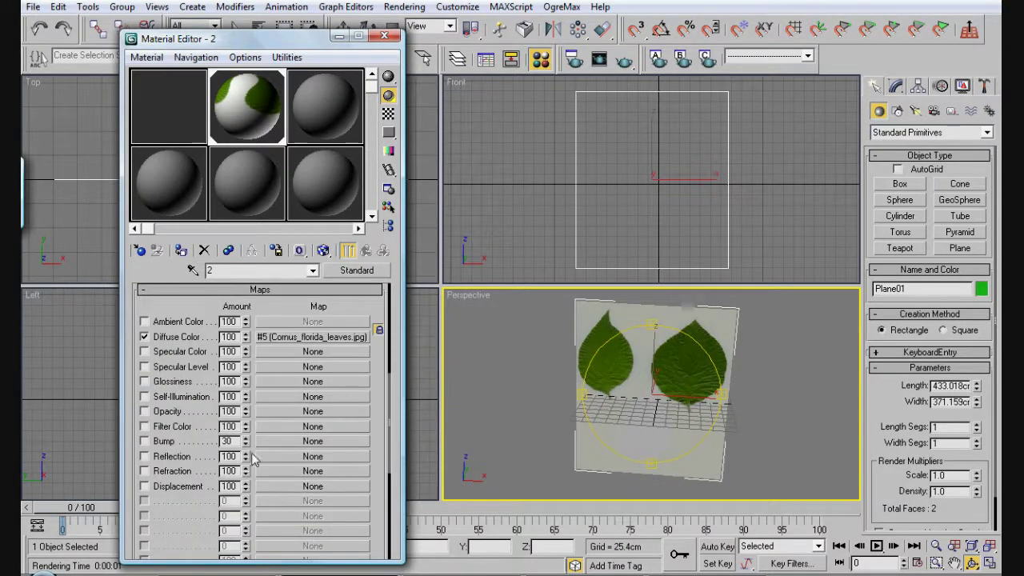
click(169, 413)
click(312, 411)
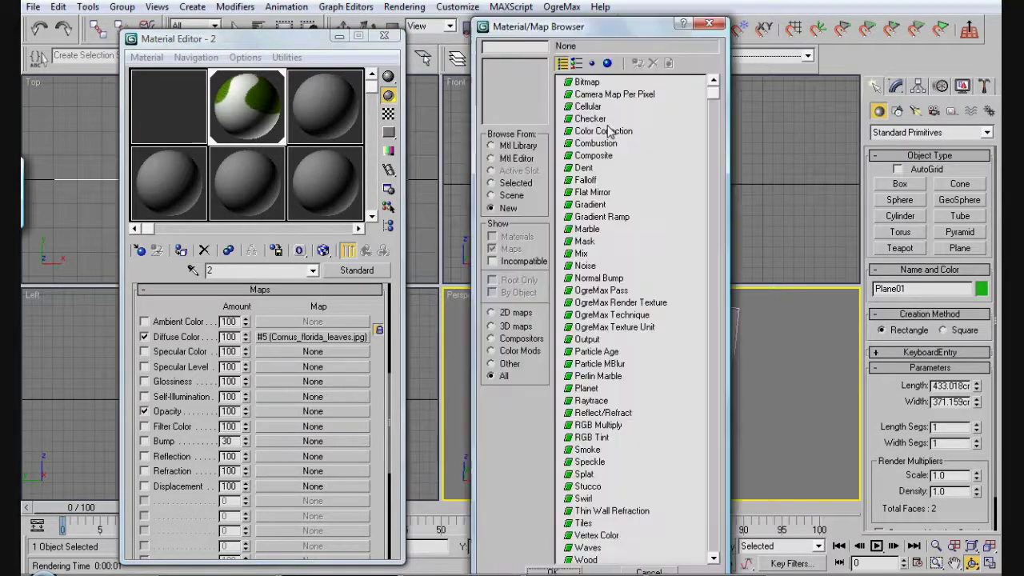
double_click(586, 83)
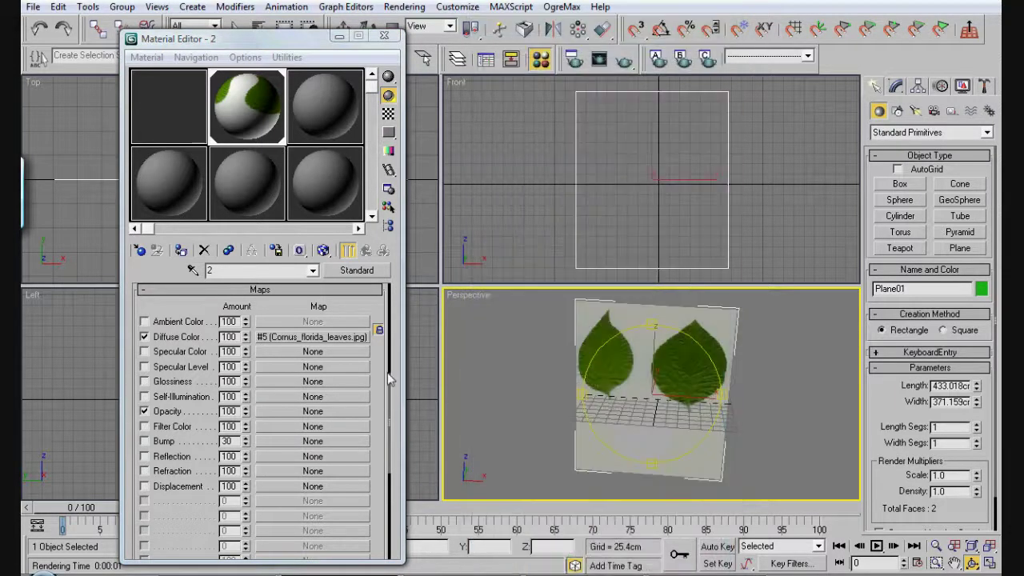
text(opa)
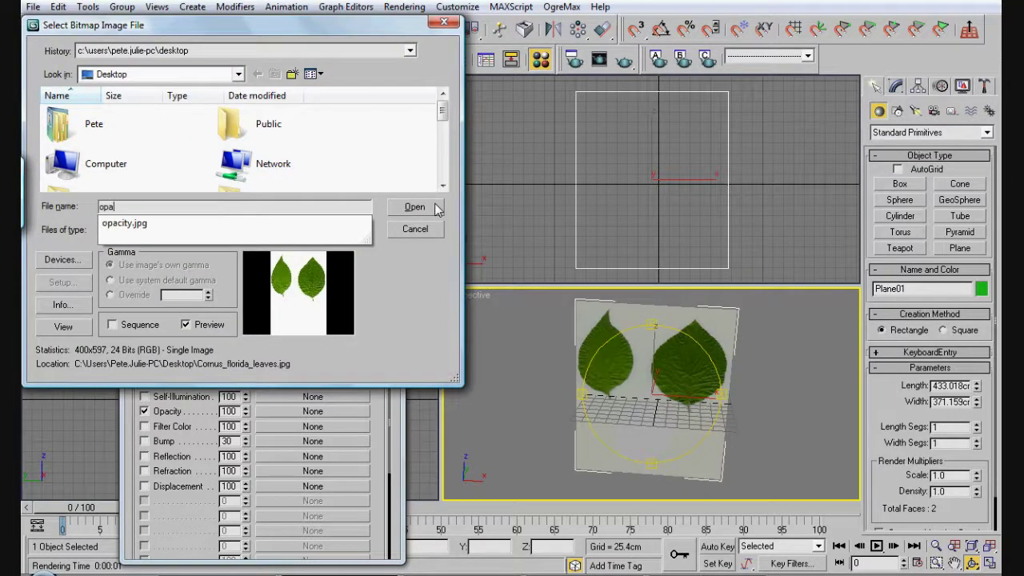
key(Down)
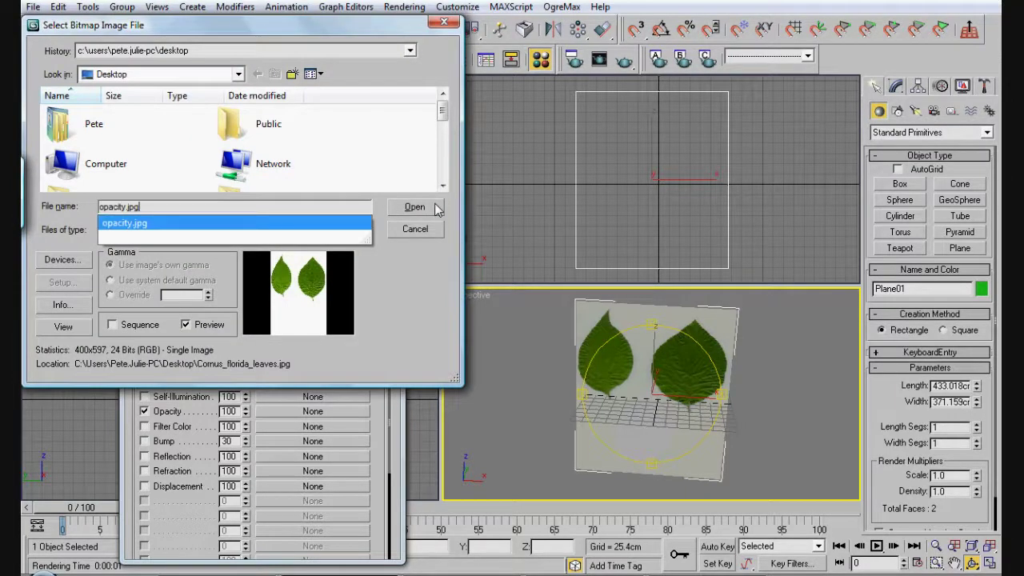
key(Return)
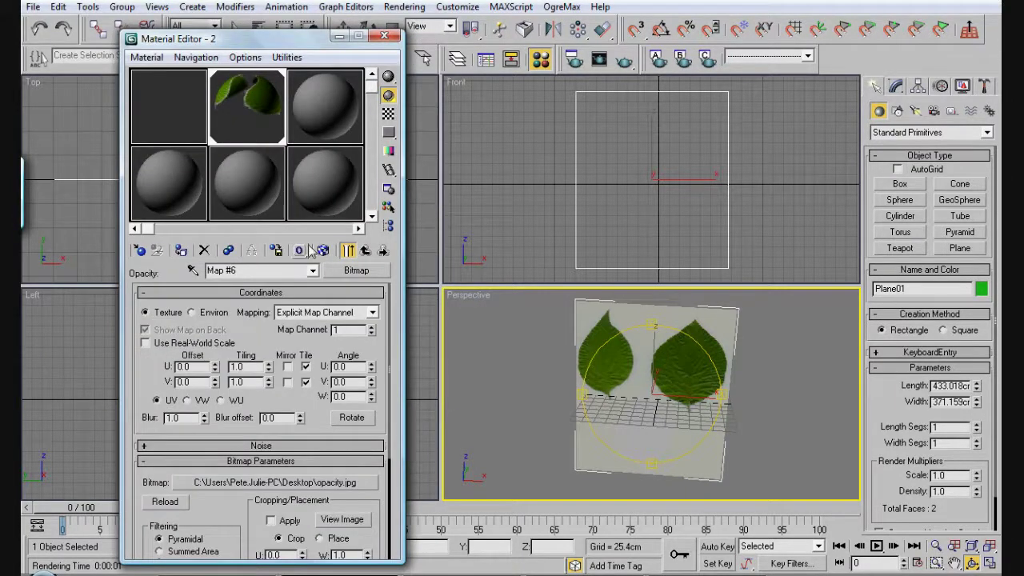
click(655, 396)
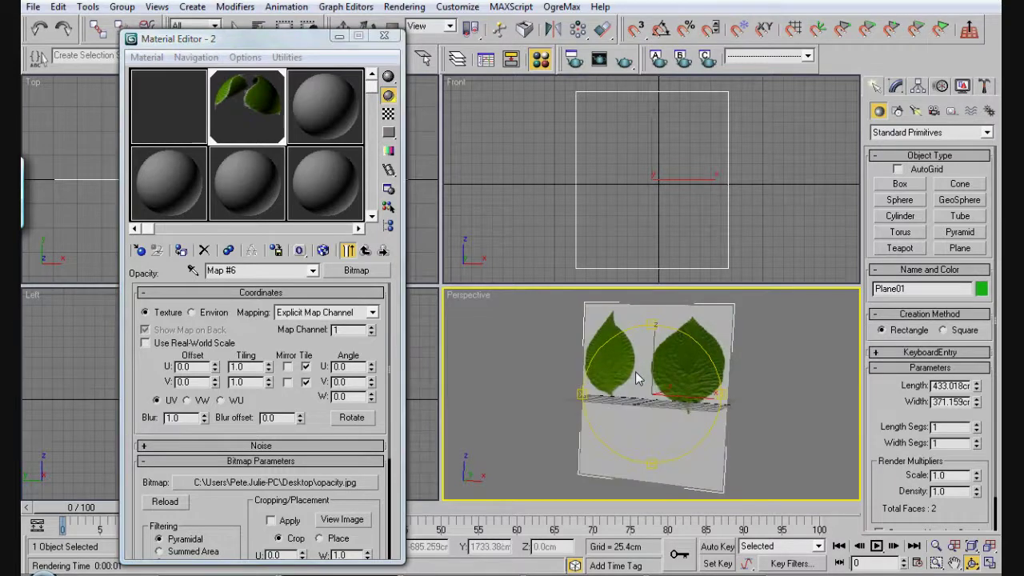
Step: Change the environment background colour from teal to red and render the perspective view
key(8)
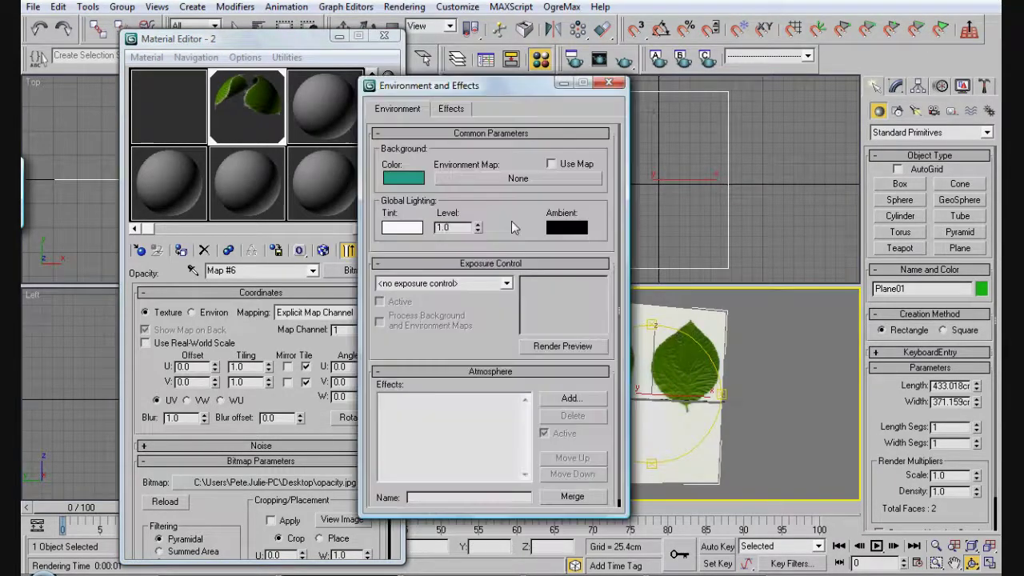
click(405, 179)
drag(444, 100, 480, 84)
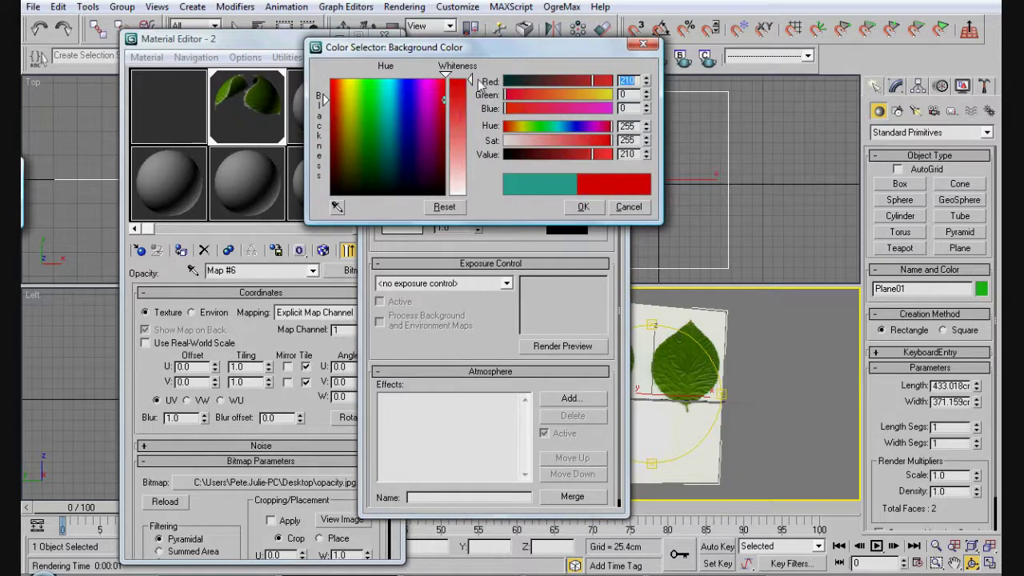
click(585, 208)
key(shift+q)
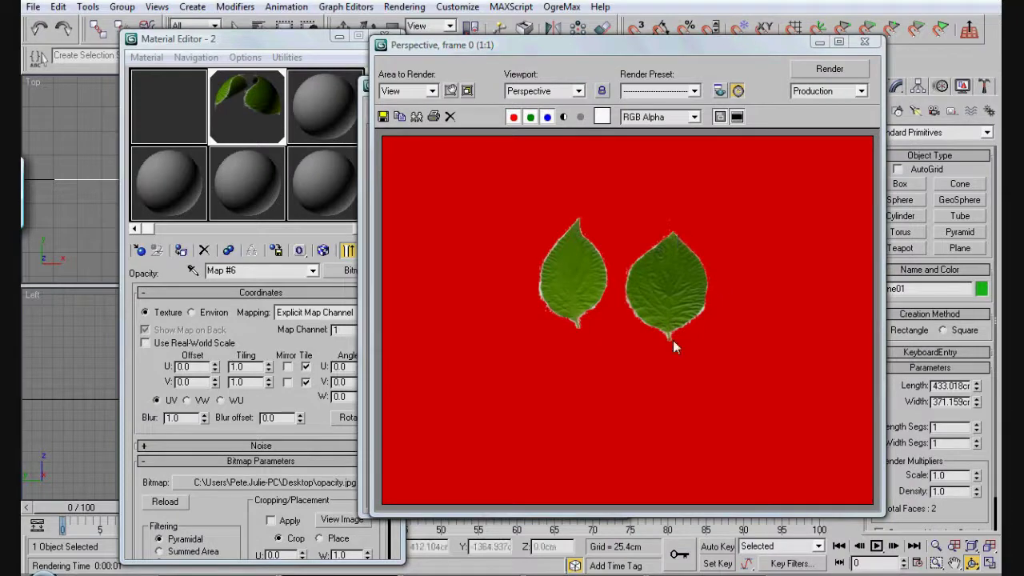
Step: Re-render the leaves over red, closing the render frames and Environment and Effects dialog
click(864, 42)
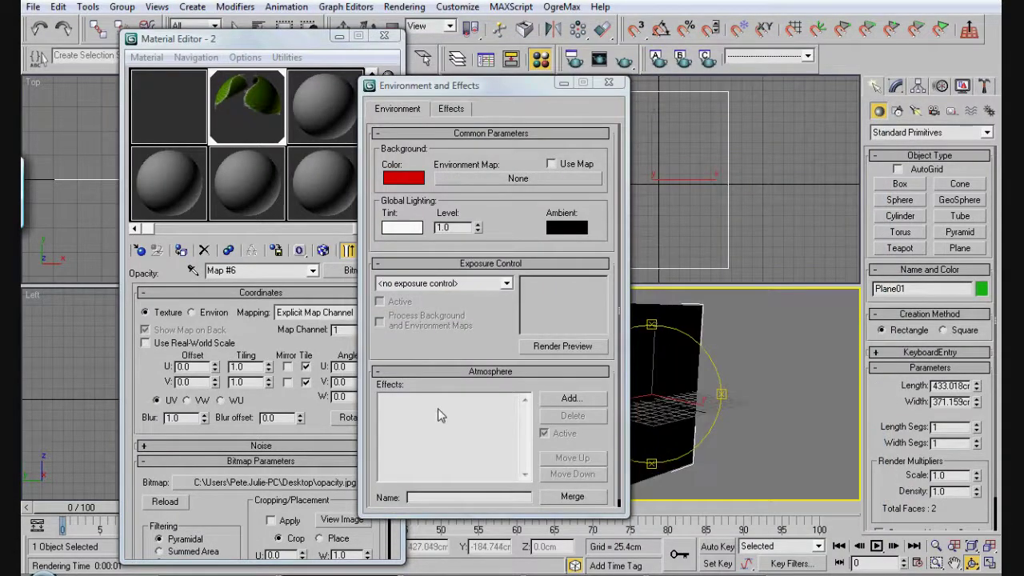
key(shift+q)
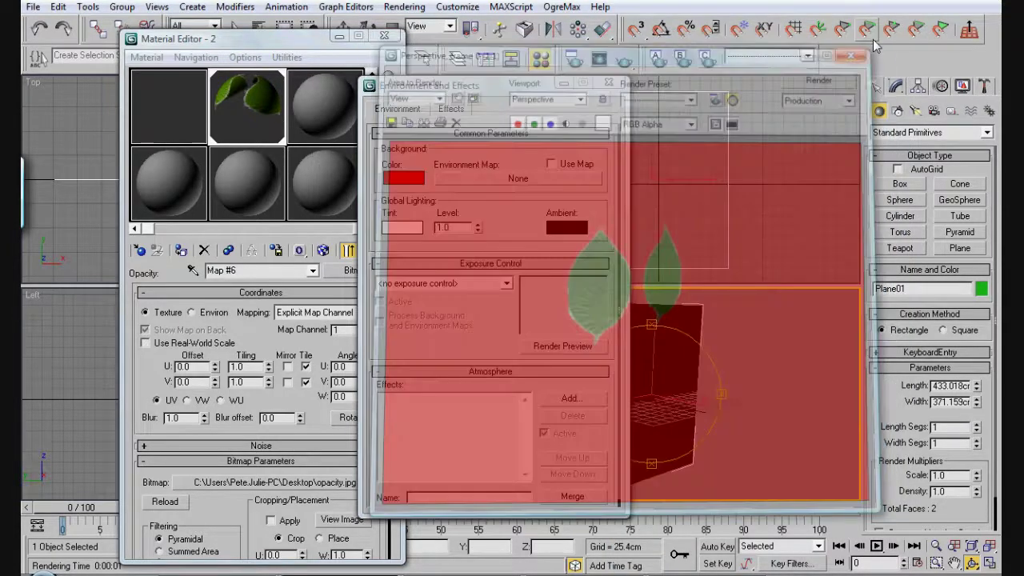
click(864, 42)
click(609, 83)
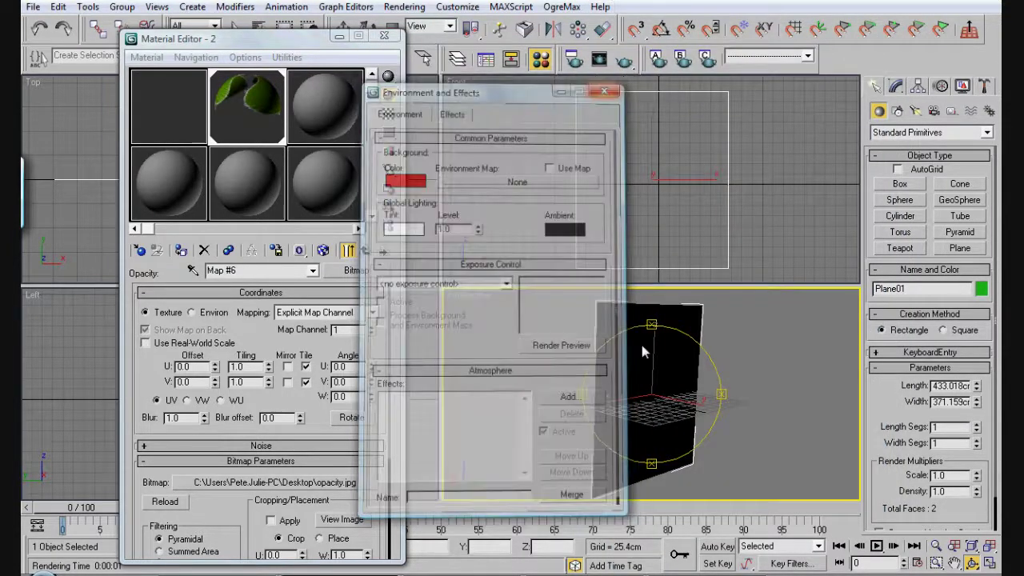
key(shift+q)
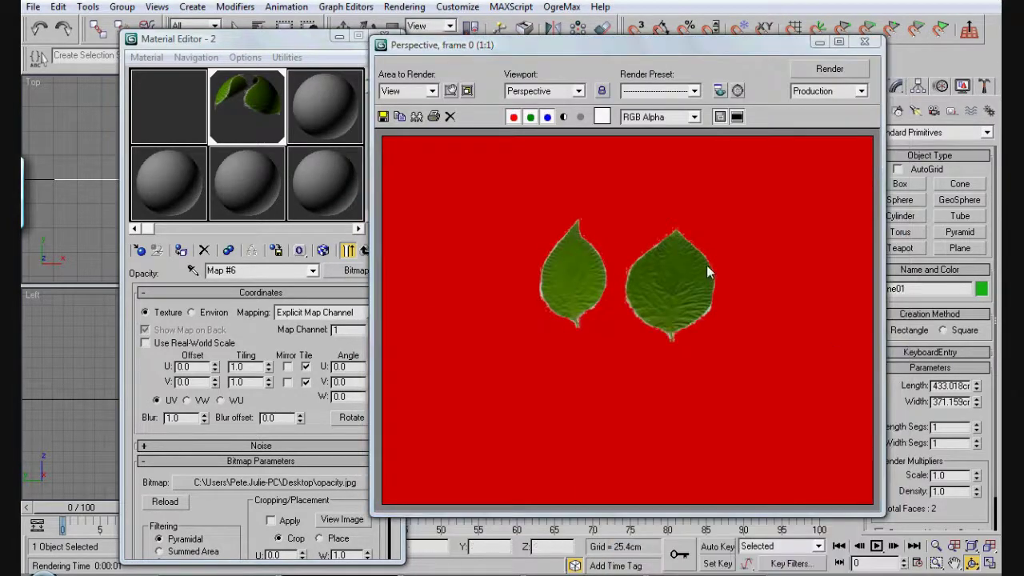
click(864, 40)
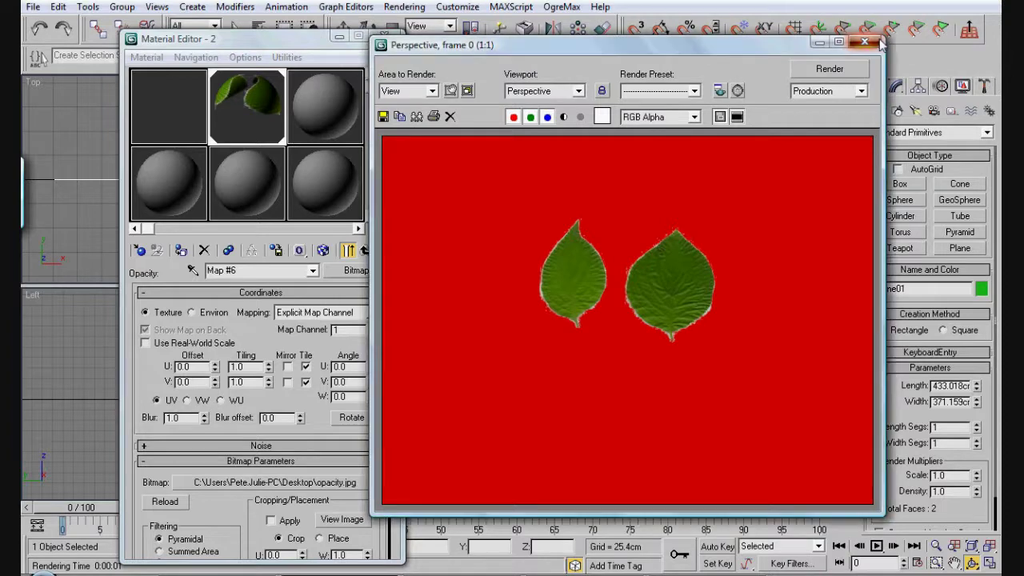
Step: Zoom far into the perspective view and pan onto the right leaf's edge
click(936, 544)
drag(653, 424, 692, 396)
click(954, 564)
drag(815, 418, 635, 417)
Step: Render the zoomed Perspective view of the leaf over red, then close the render window
key(shift+q)
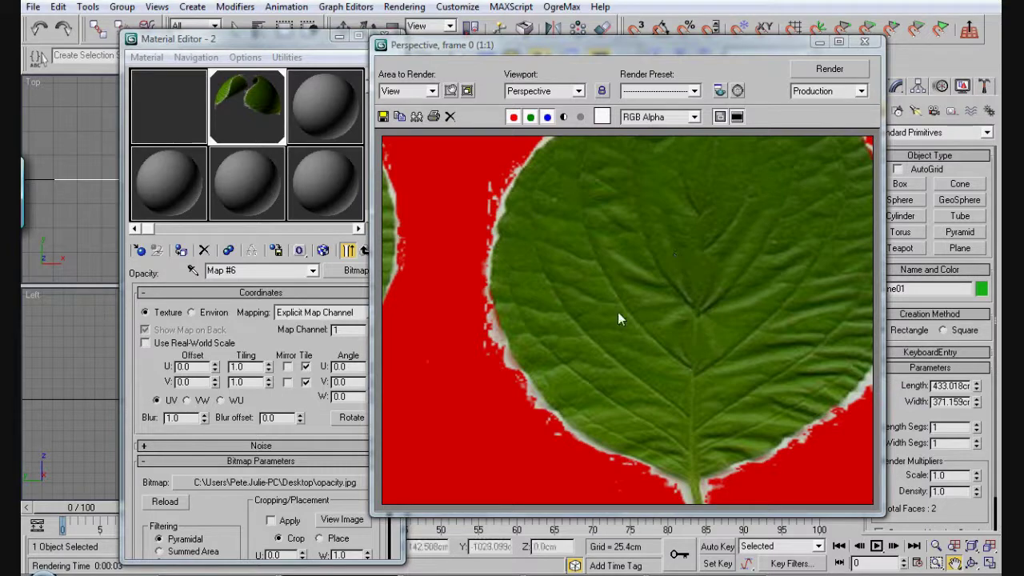
click(864, 42)
Step: Zoom out and orbit the Perspective view to a steep oblique angle on the leaf plane
scroll(599, 379, down, 5)
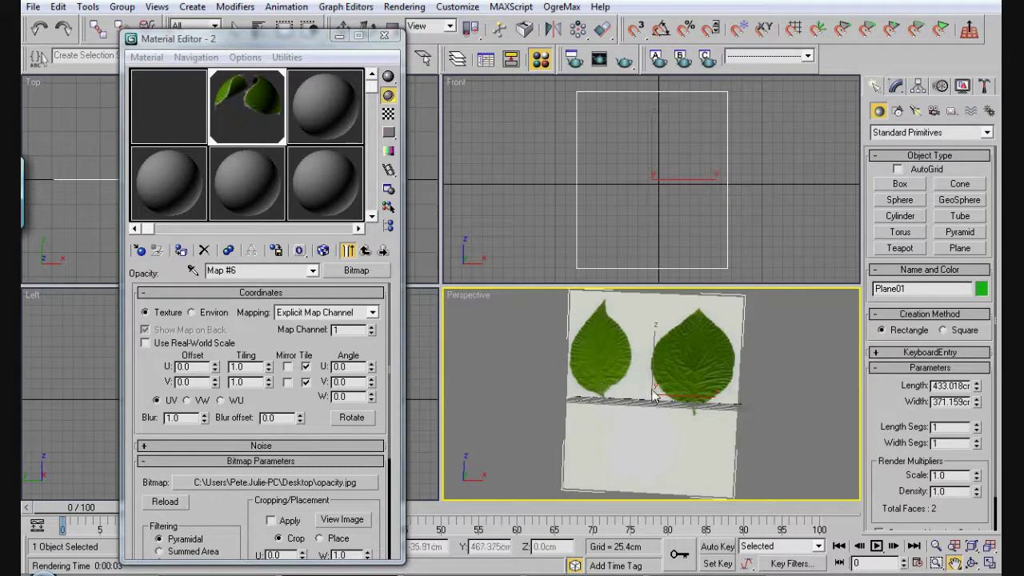
drag(606, 410, 679, 413)
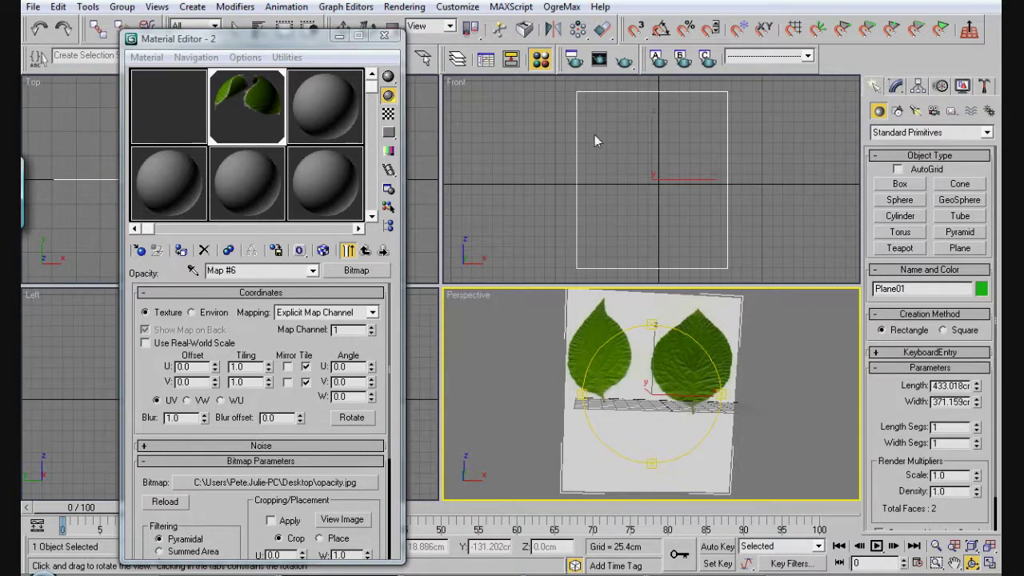
drag(628, 395, 689, 396)
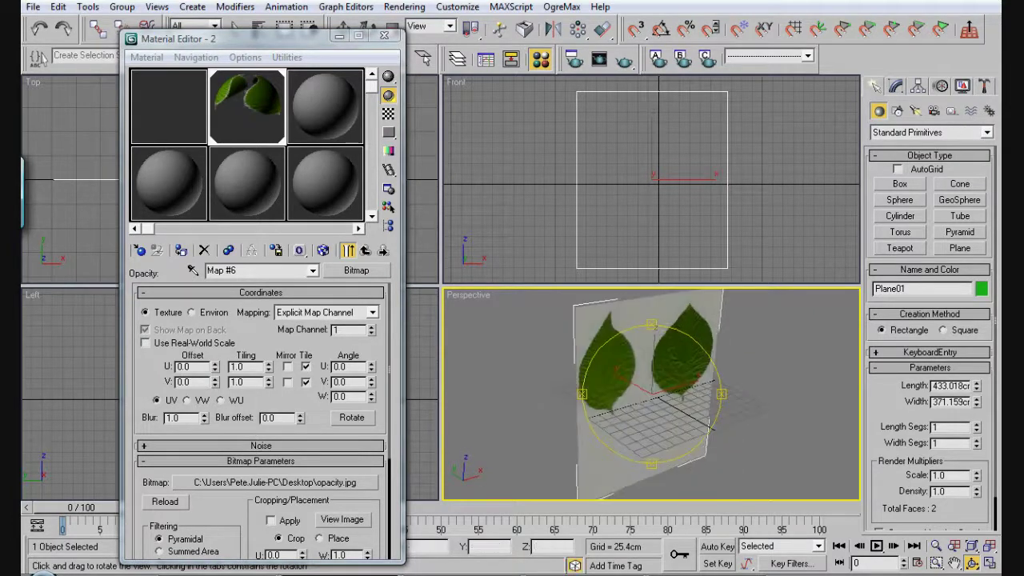